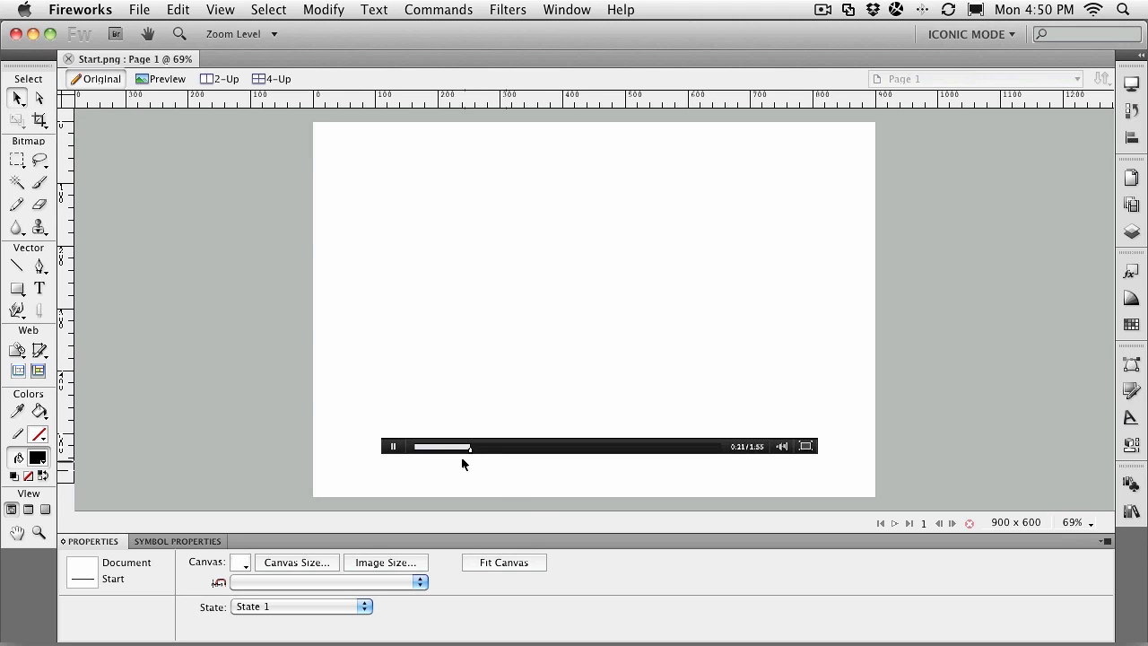
Check the 700 x 25 player bar's size and position, then bring up the shape tools list.
left_click(507, 451)
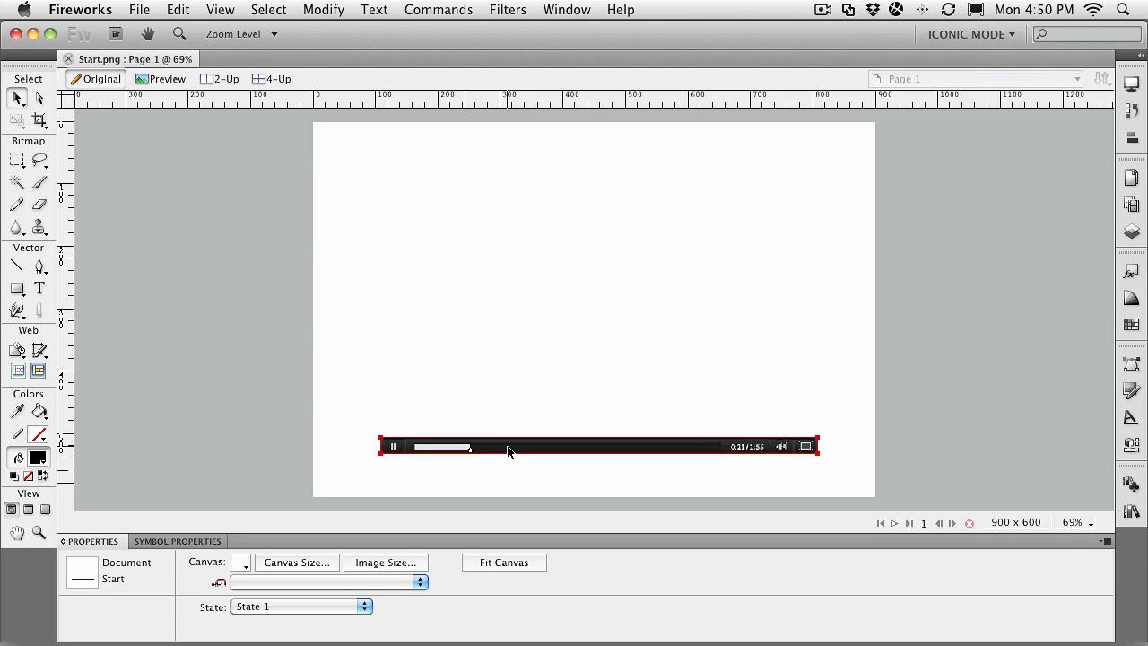
left_click(397, 464)
left_click(442, 447)
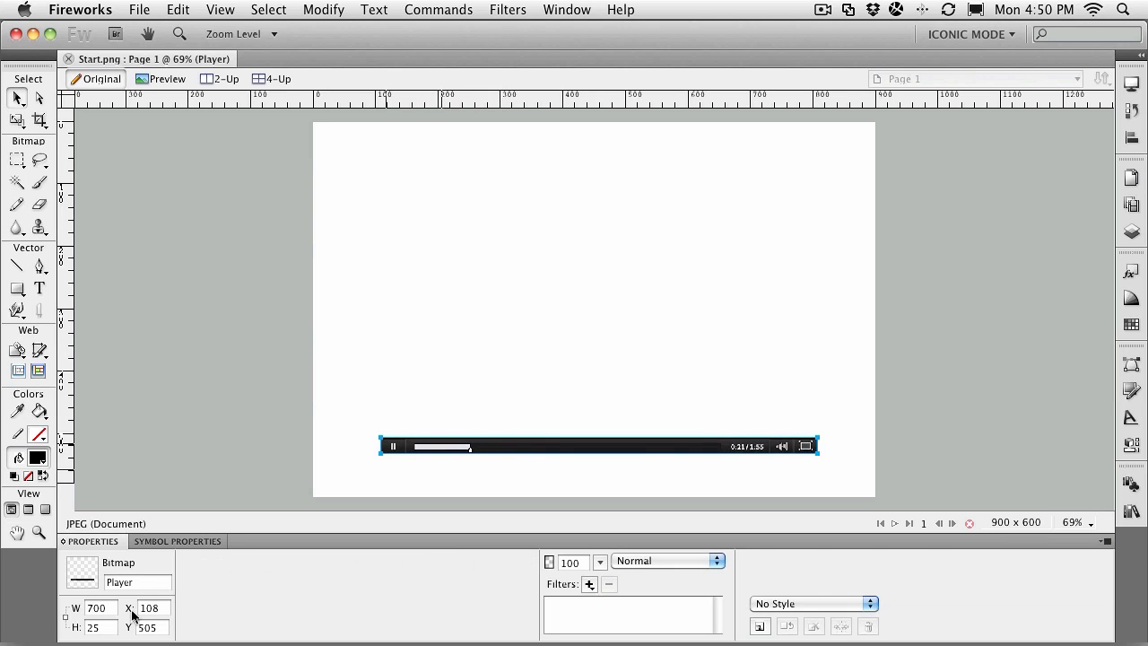
left_click(408, 463)
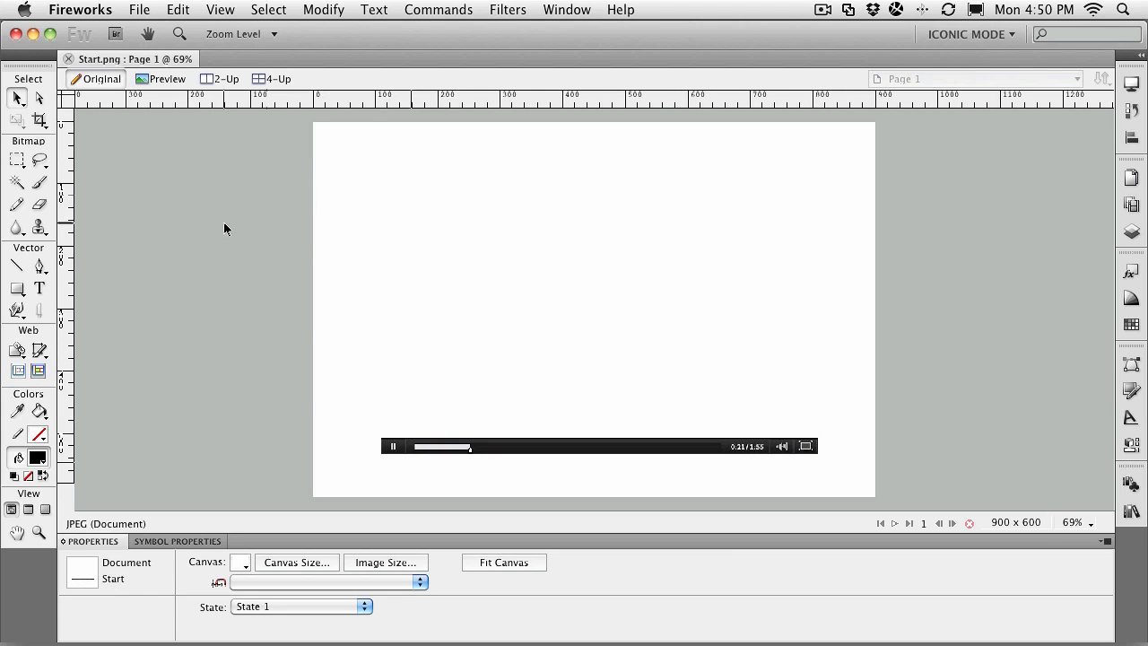
left_click(18, 289)
Draw a large rectangle above the player bar and fill it with dark grey #333333.
left_click(72, 316)
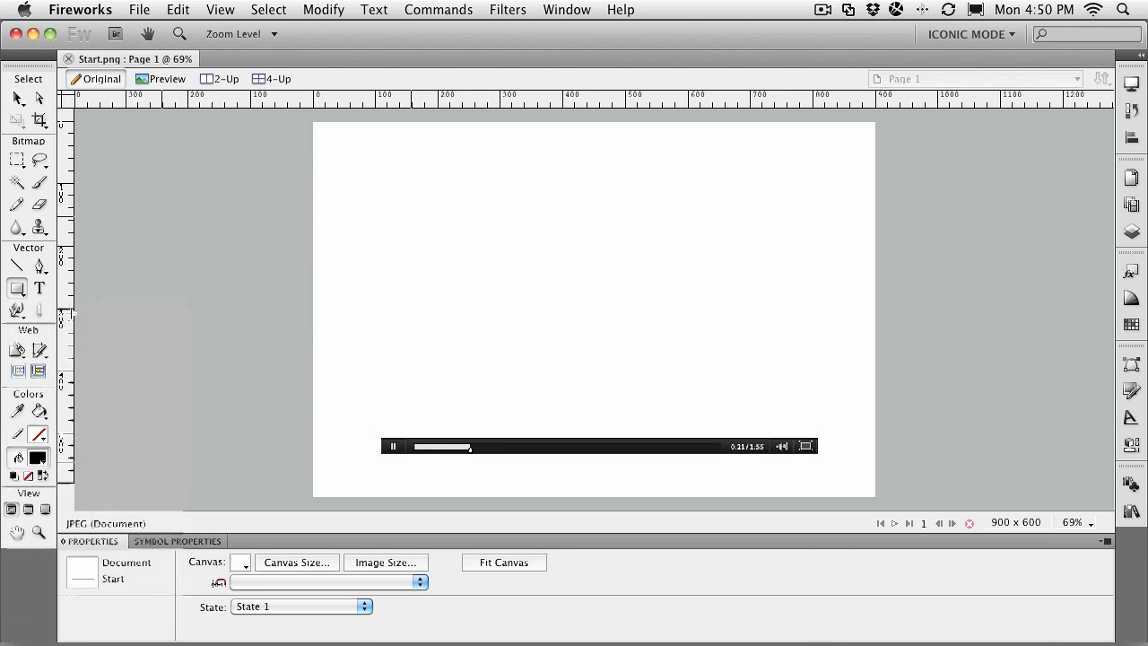
left_click_drag(359, 179, 817, 409)
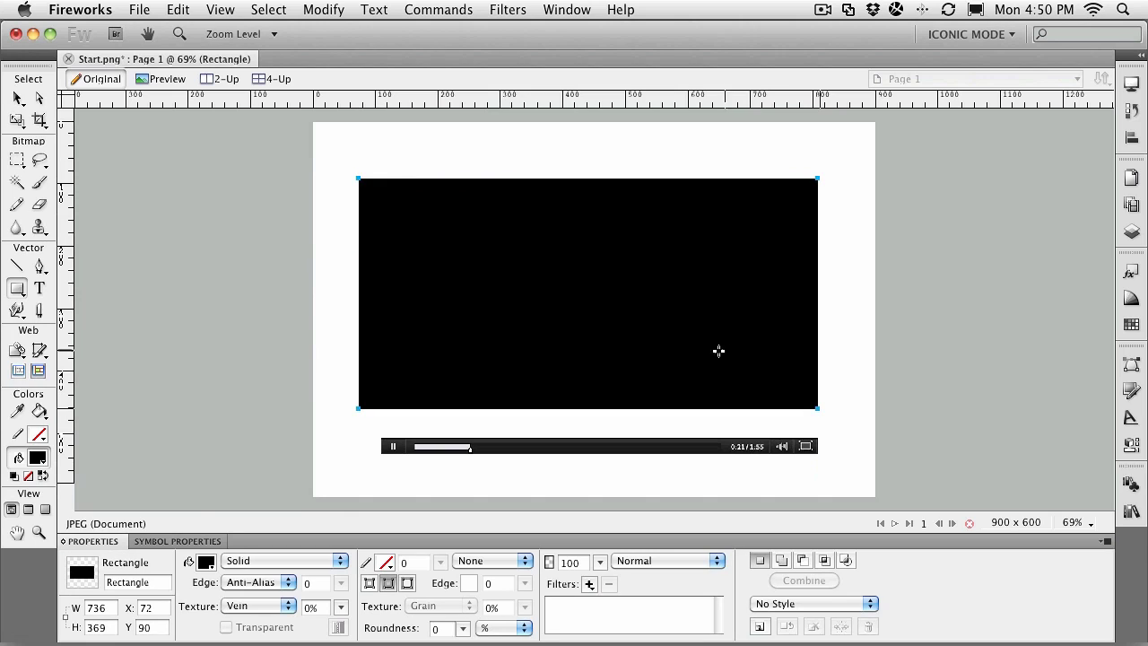
left_click(206, 561)
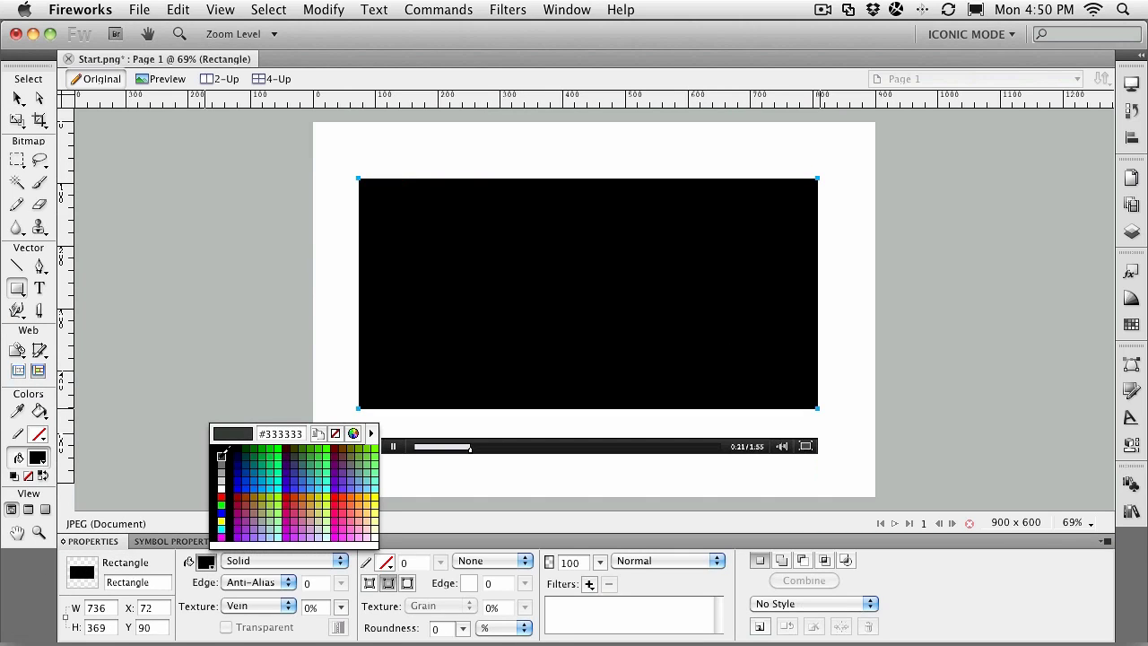
left_click(223, 453)
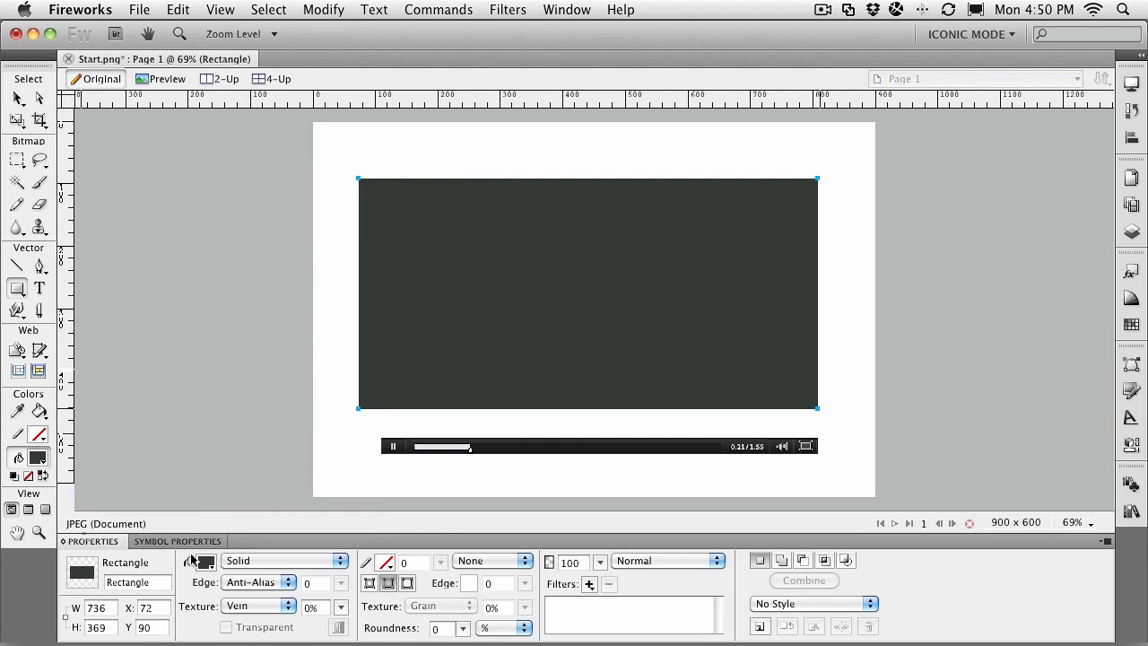
Resize the rectangle to 700 x 400 and move it to X 108, Y 80 above the bar.
double_click(105, 608)
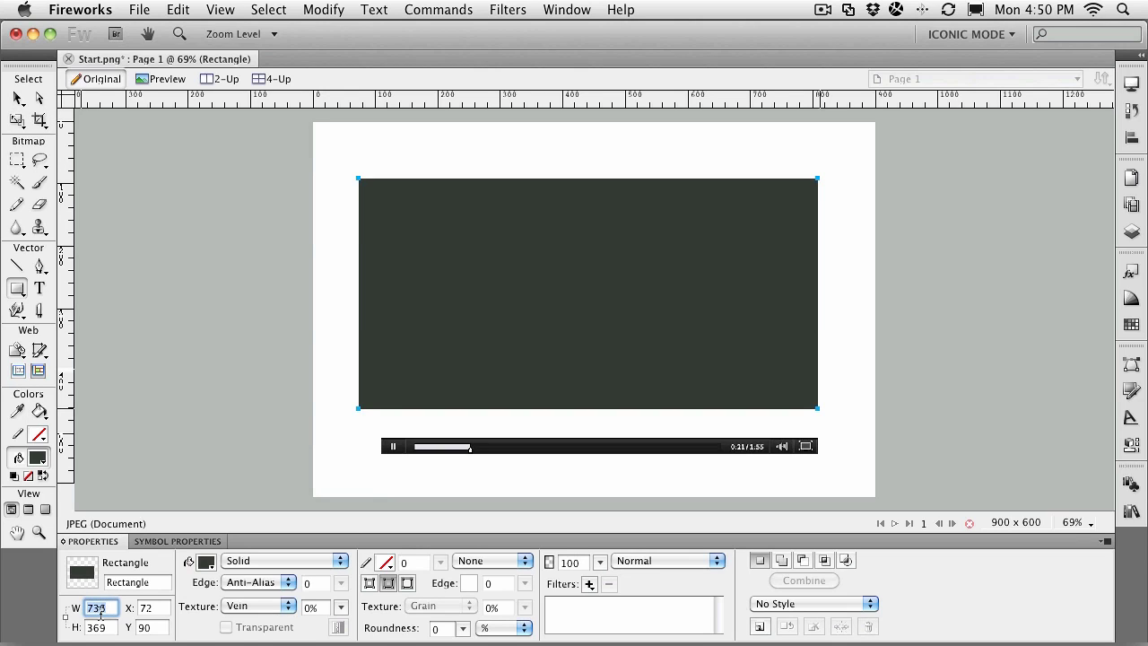
type("700")
key("Return")
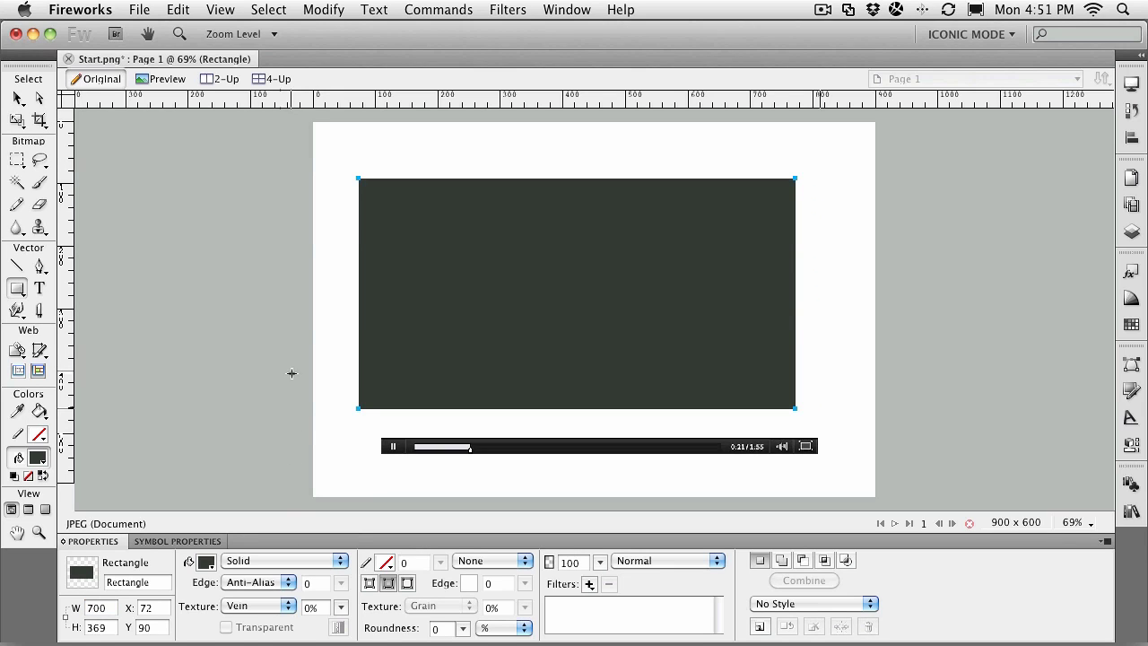
double_click(109, 628)
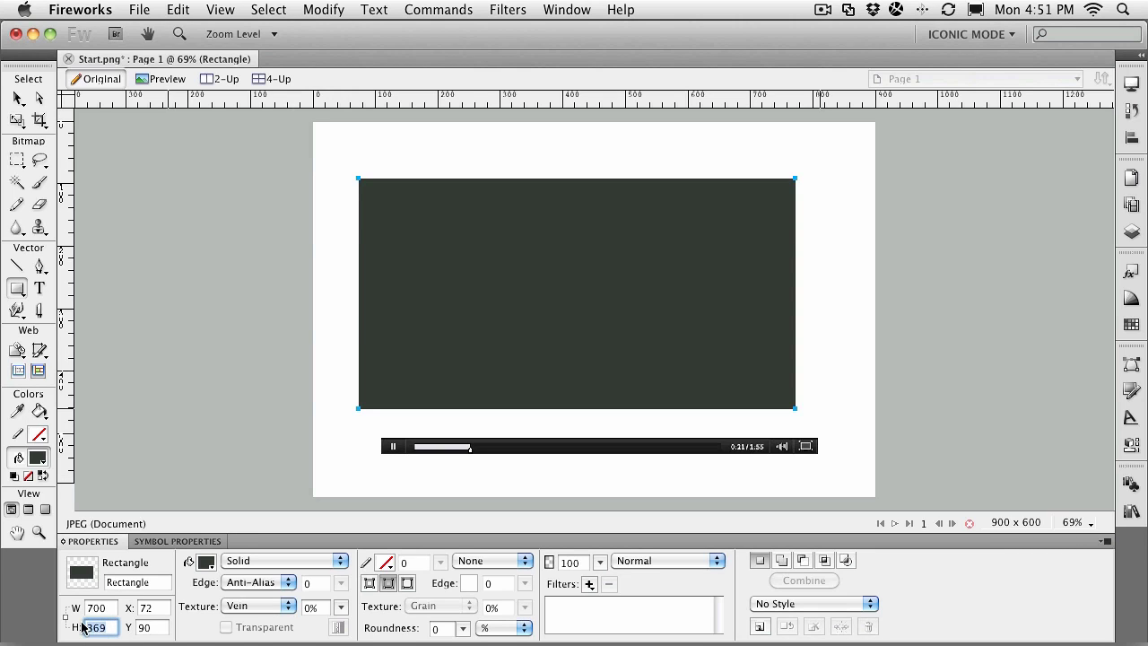
type("400")
key("Return")
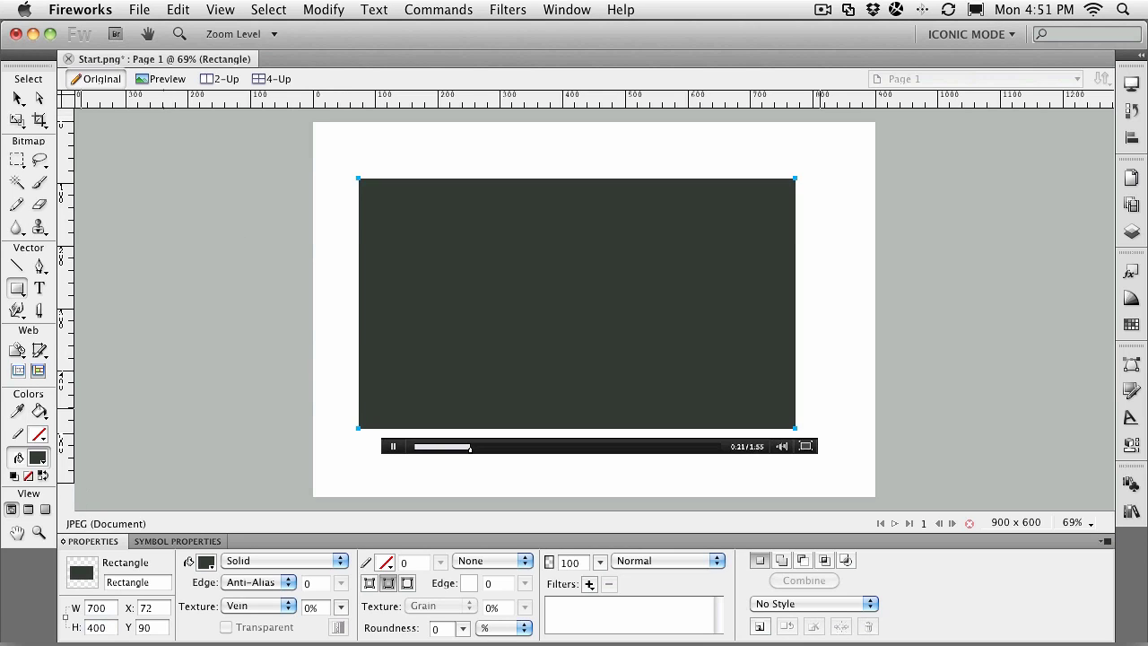
left_click(18, 97)
mouse_move(435, 341)
left_mouse_down()
mouse_move(479, 336)
mouse_move(456, 336)
left_mouse_up()
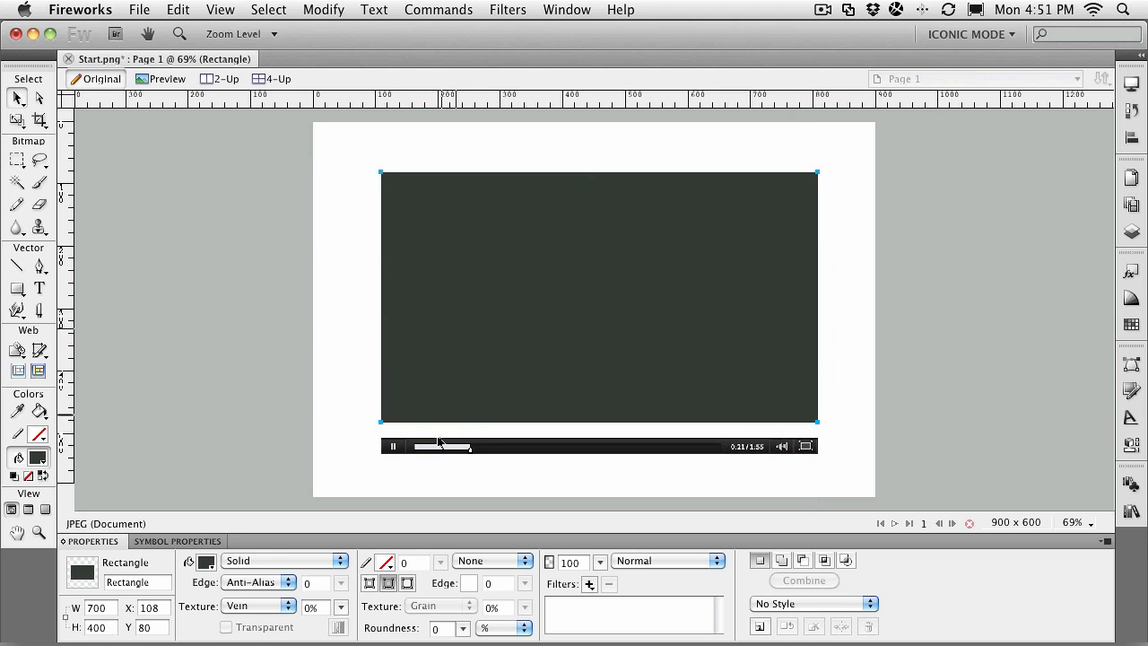
Left-align the dark rectangle and player bar at X 108, then reselect the rectangle alone.
left_click(424, 445, "shift")
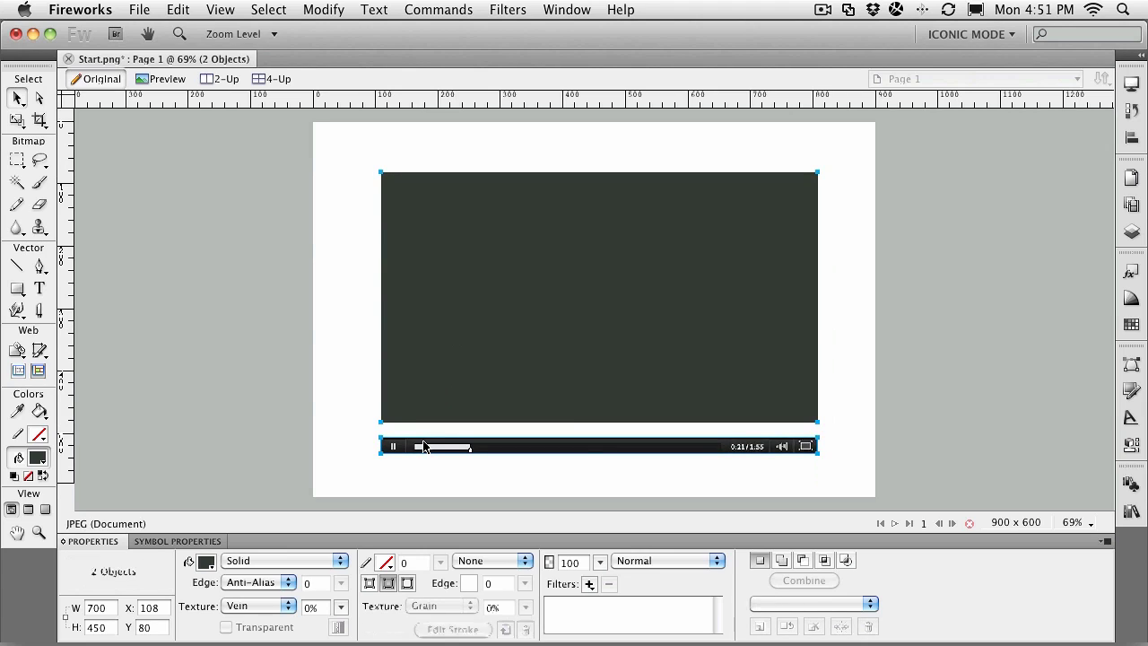
left_click(1132, 141)
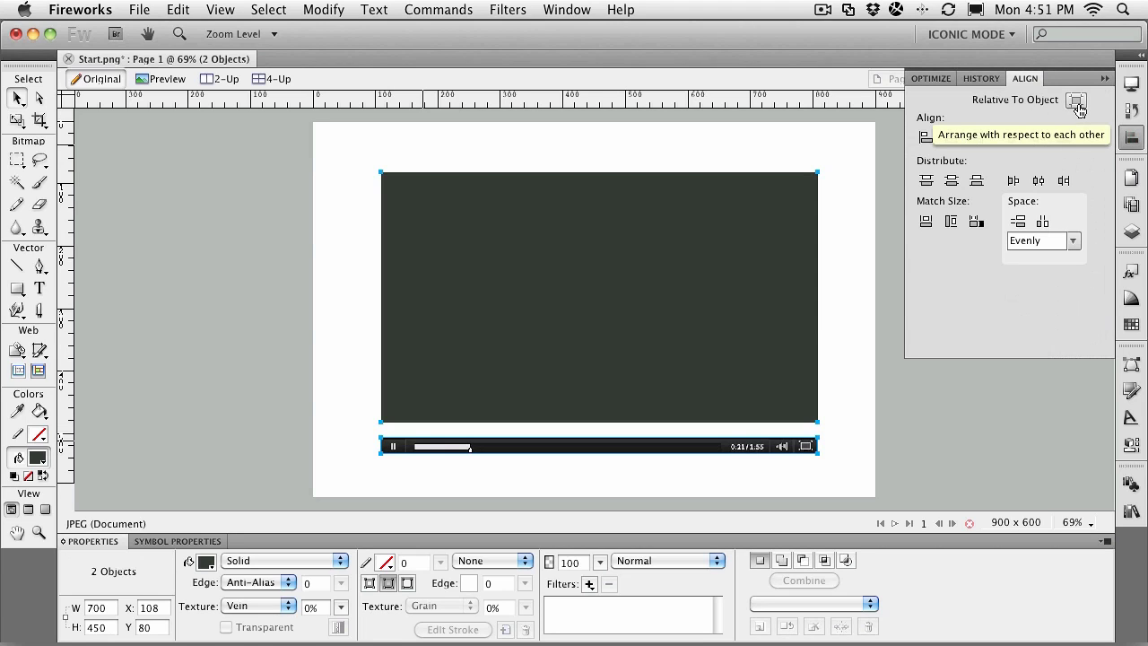
left_click(926, 140)
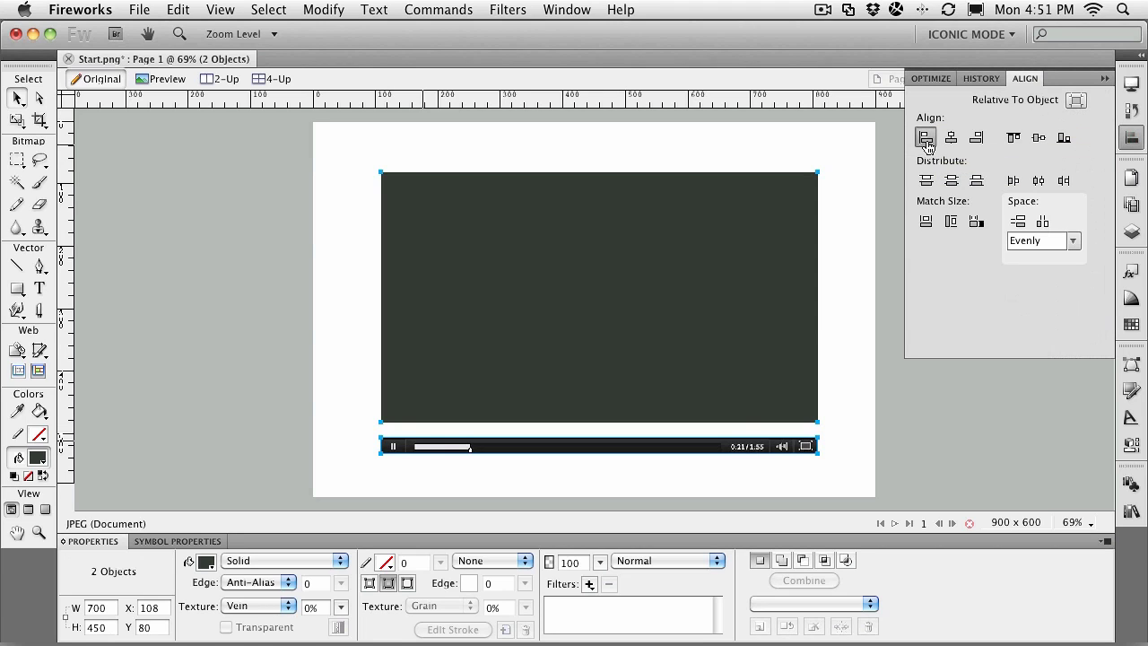
left_click(635, 152)
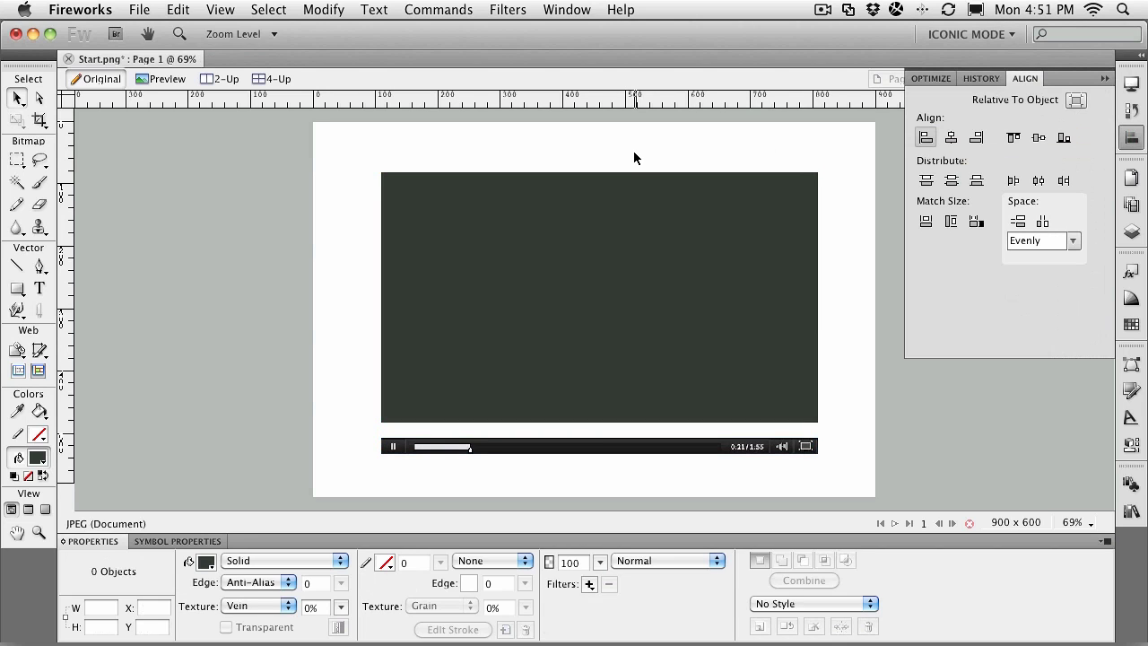
left_click(539, 273)
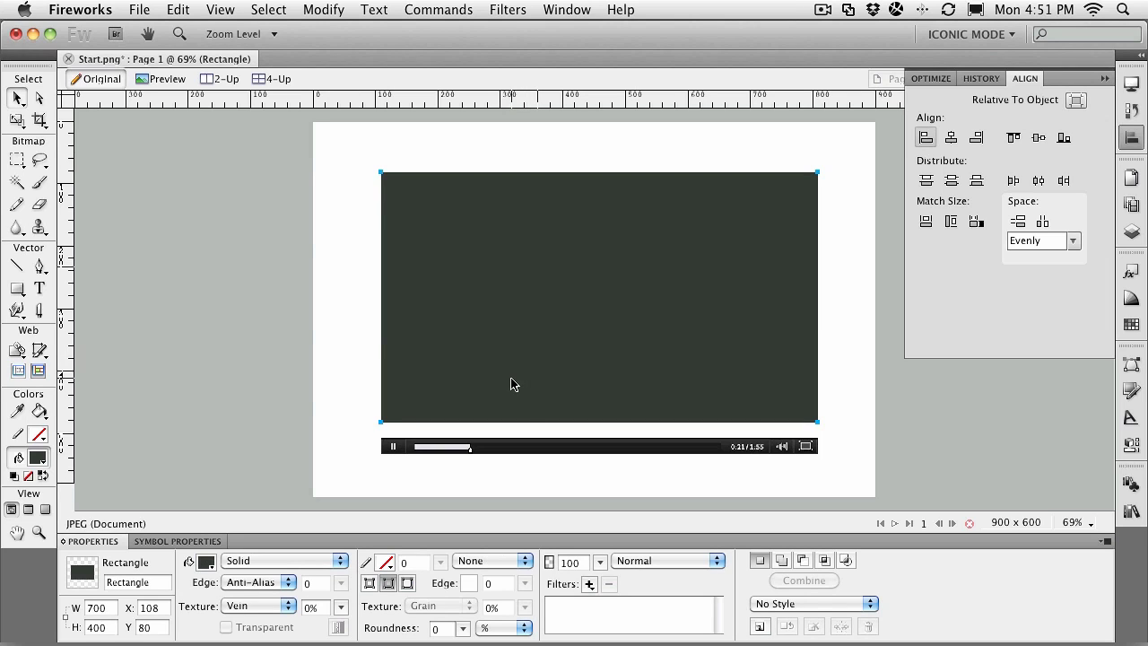
Add an Inner Bevel filter with Ring edge shape and width 10 to the dark rectangle.
left_click(589, 584)
mouse_move(593, 588)
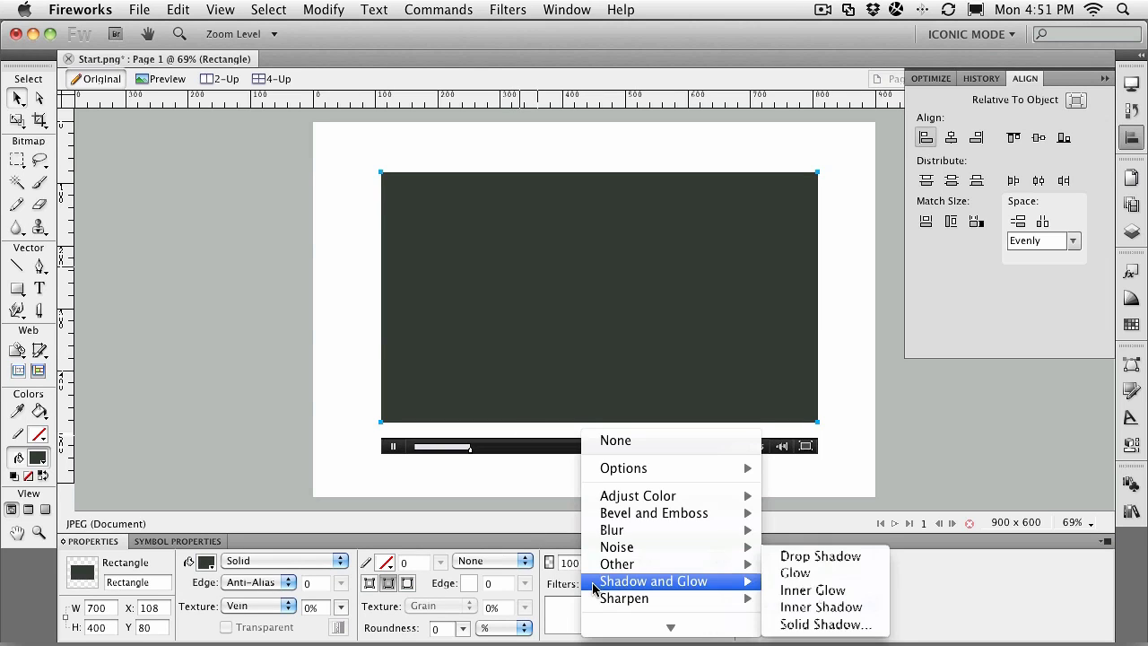
mouse_move(699, 513)
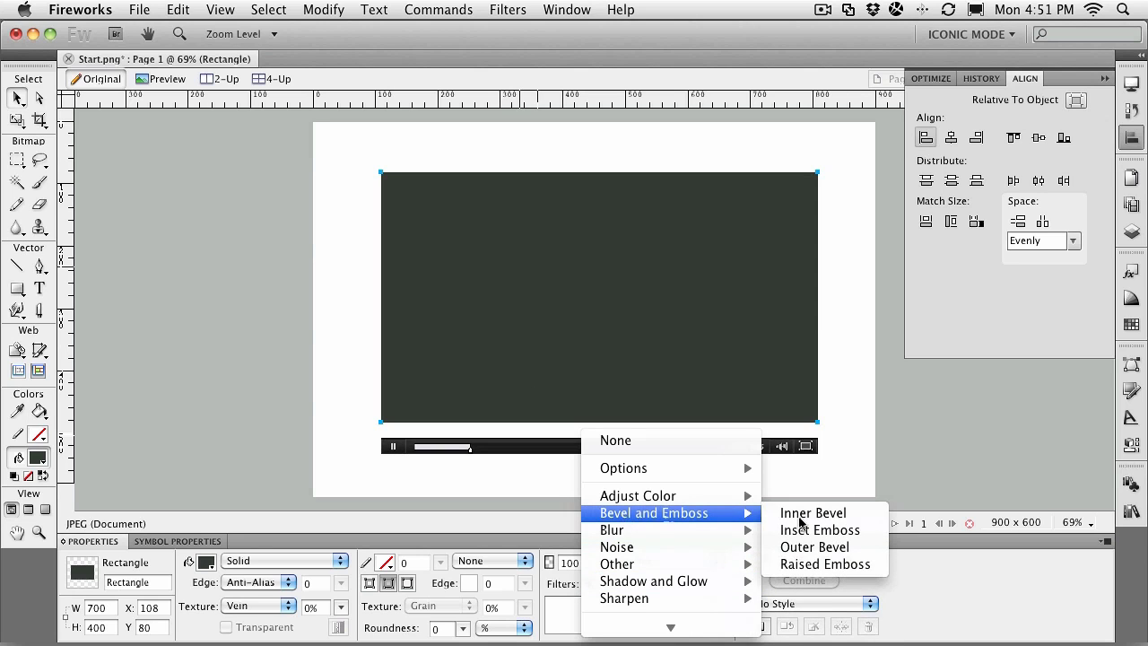
left_click(807, 513)
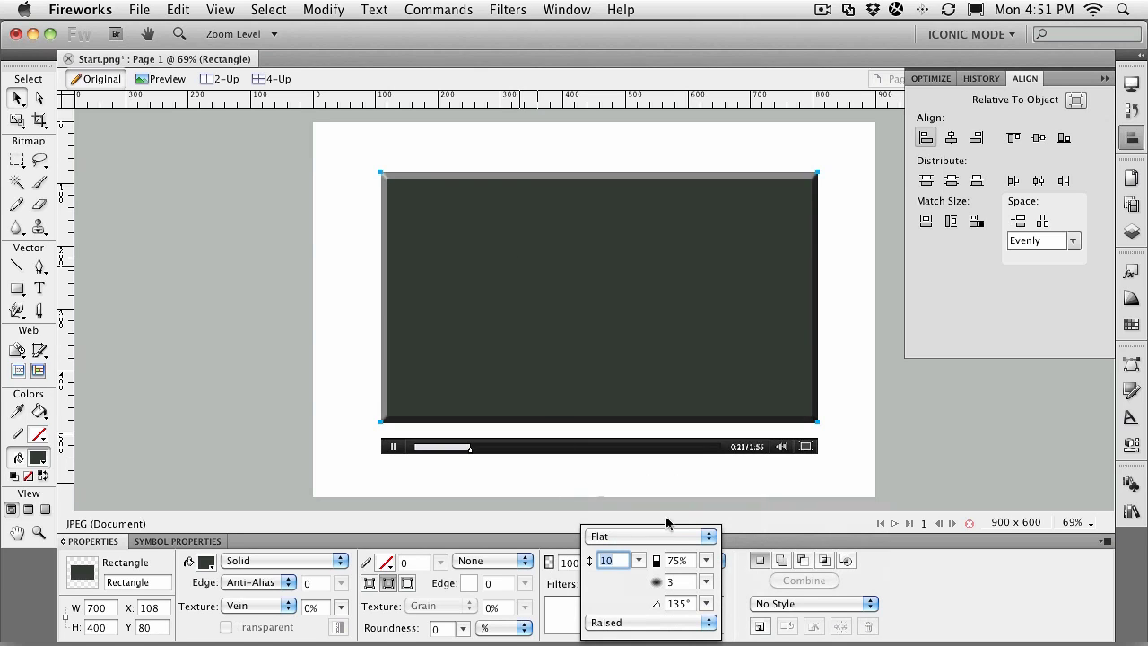
left_click(624, 537)
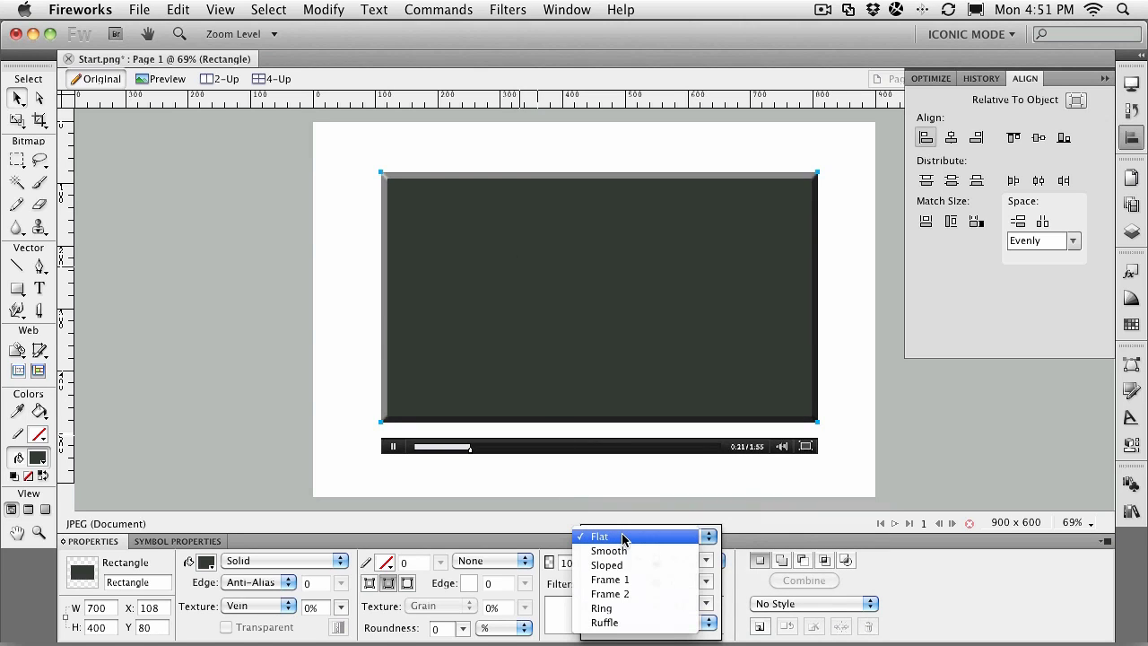
left_click(619, 609)
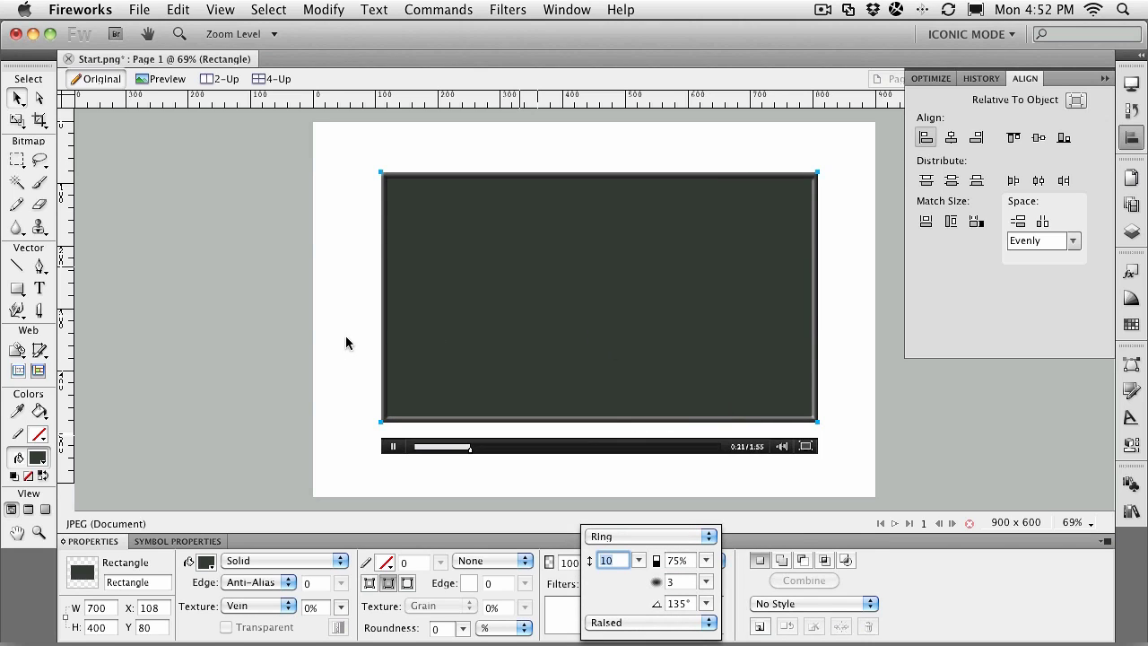
key("Return")
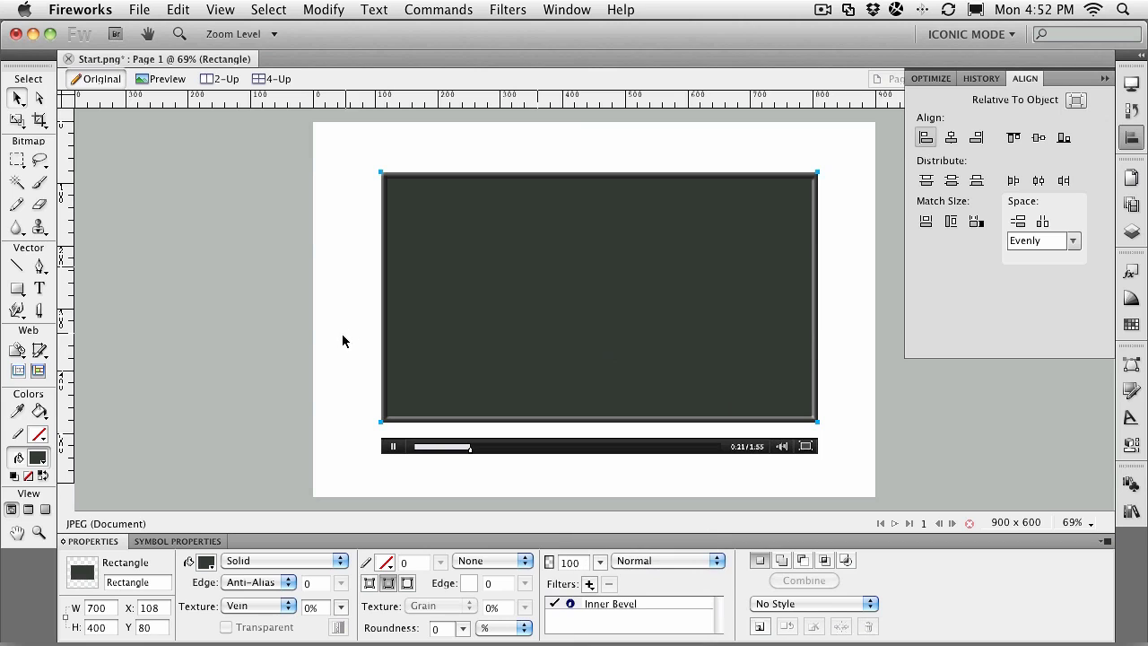
left_click(336, 349)
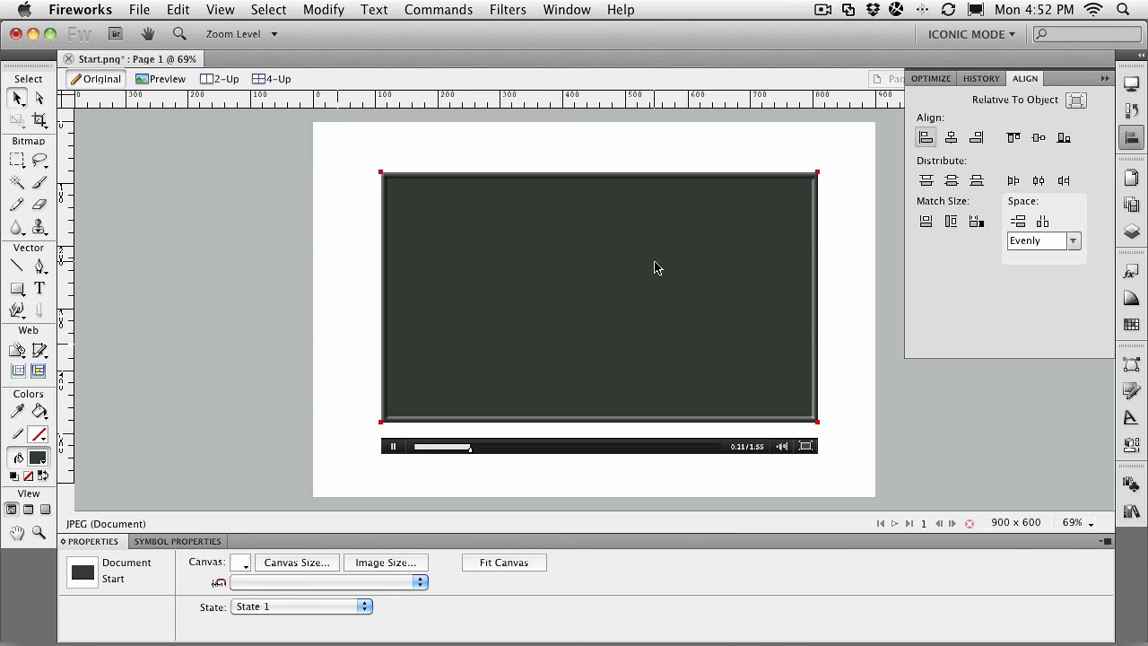
In the Layers panel, rename the bevelled Rectangle object to 'Base'.
left_click(1104, 79)
left_click(1131, 231)
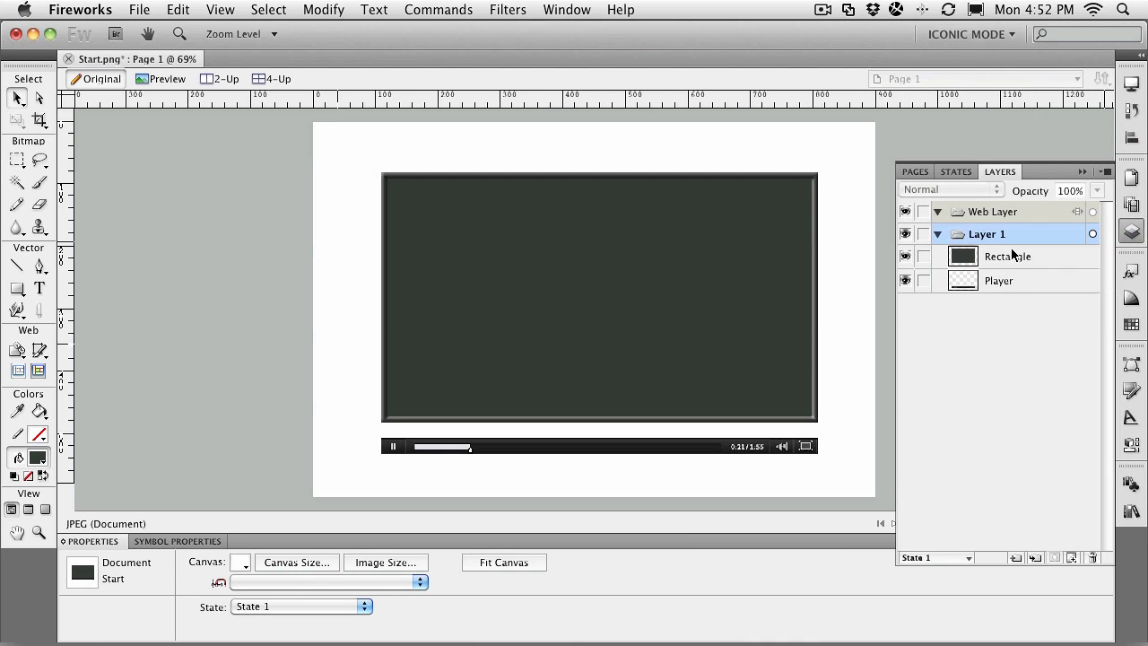
double_click(1011, 257)
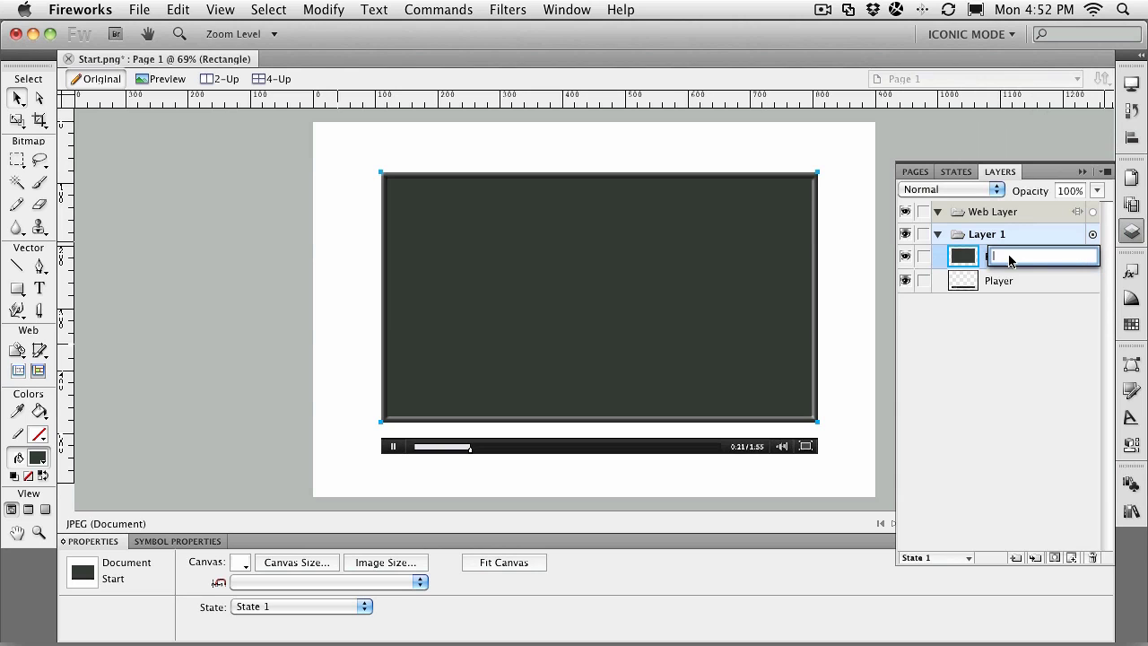
type("Base")
key("Return")
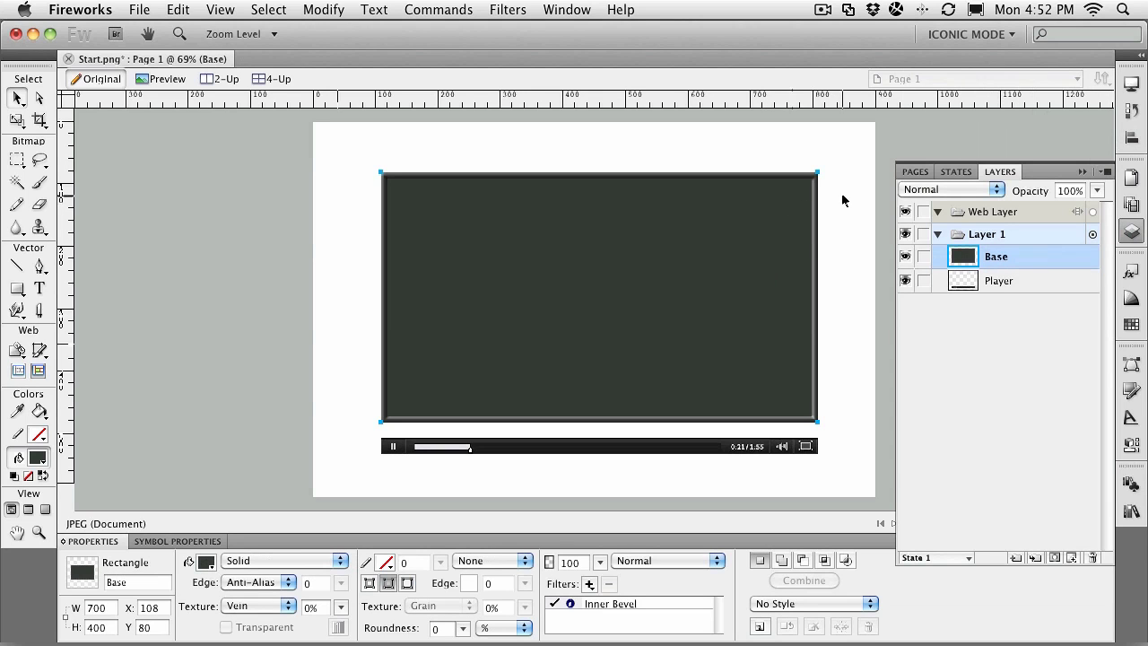
left_click(841, 223)
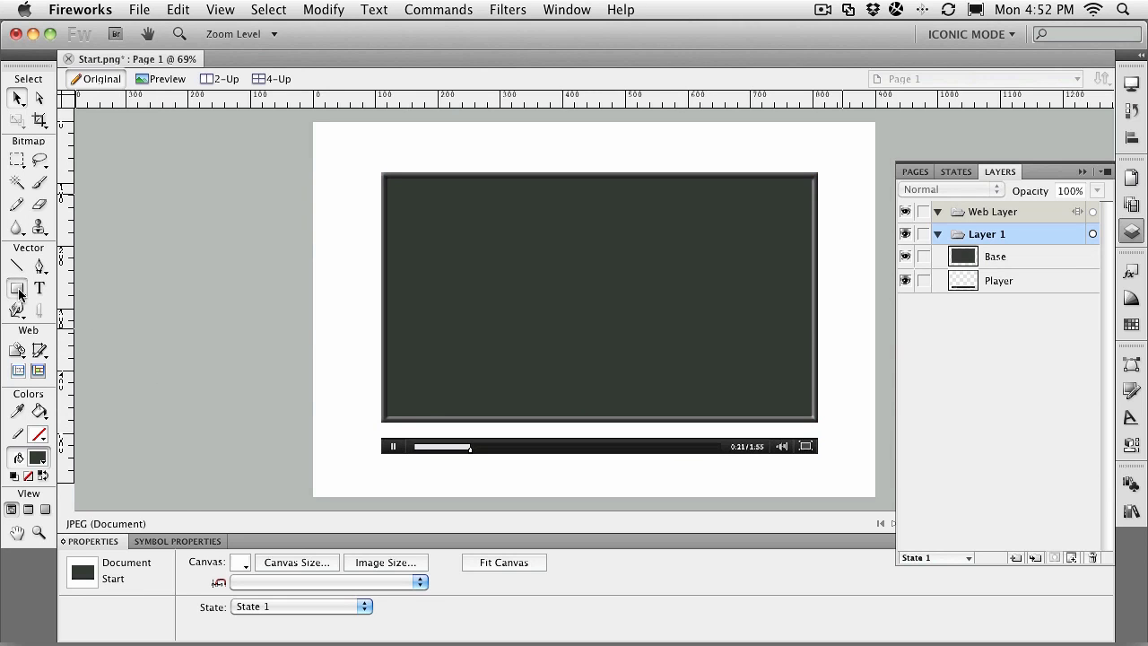
Draw a wide flat black 684 x 65 ellipse along the screen's bottom and name it 'Shadow'.
left_click_drag(19, 293, 33, 330)
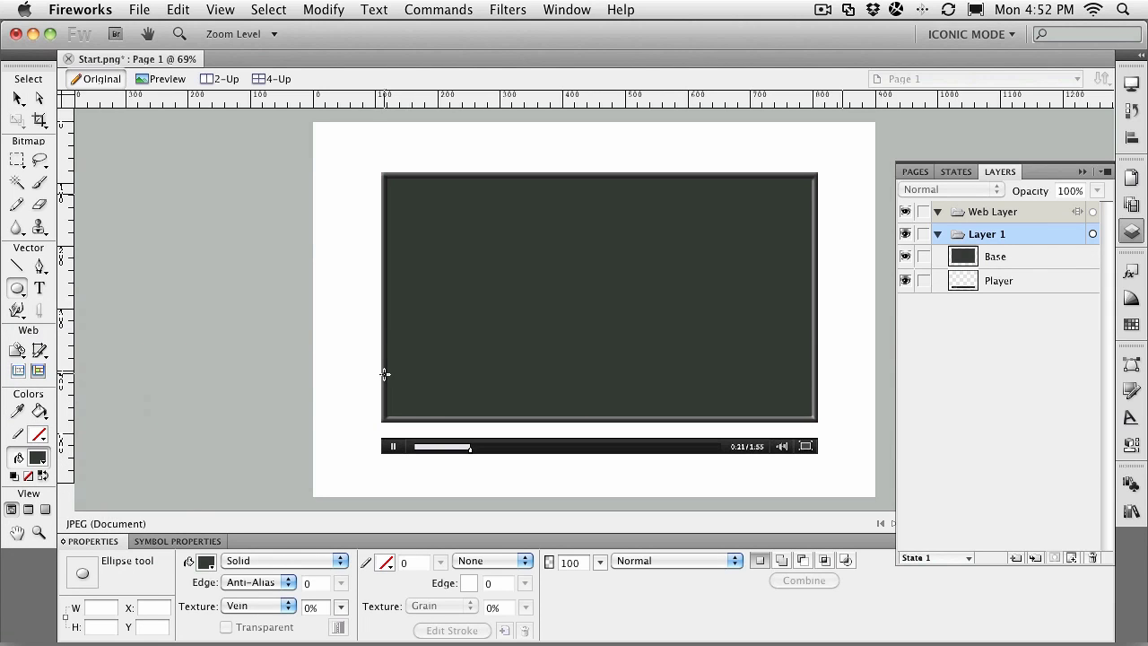
left_click_drag(384, 375, 812, 412)
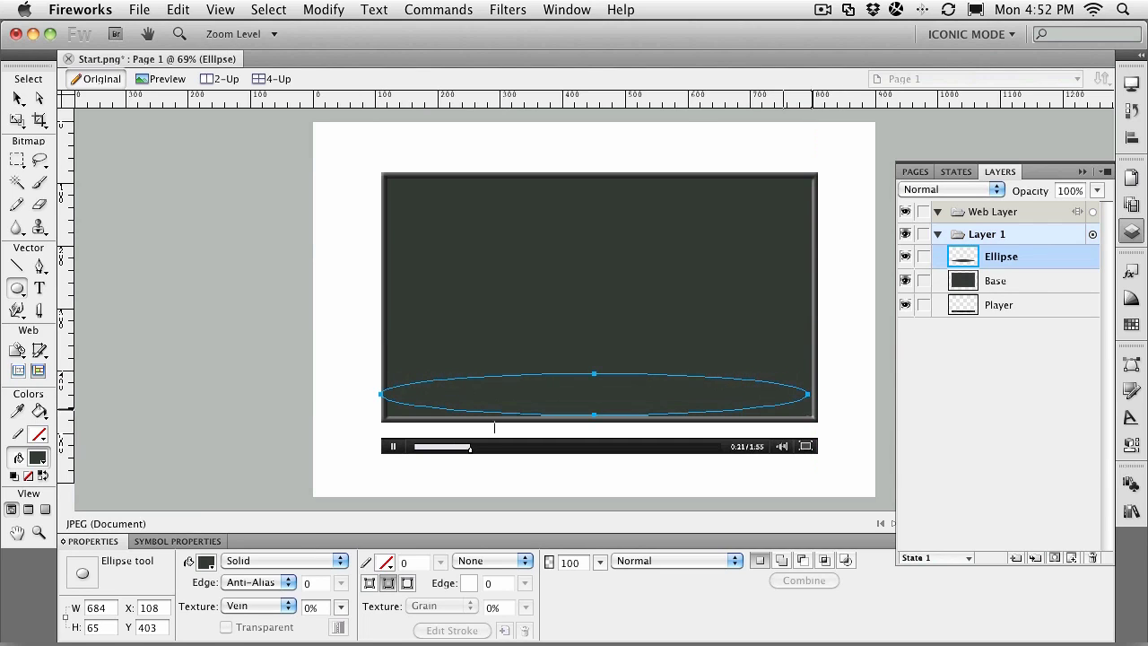
left_click(206, 563)
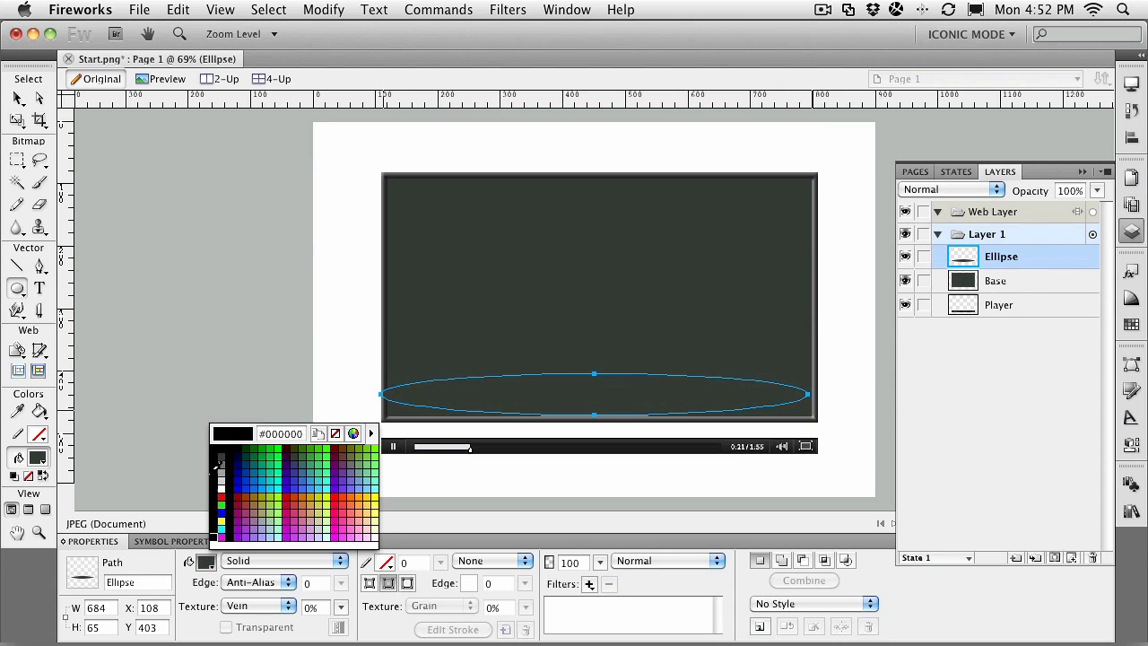
left_click(221, 456)
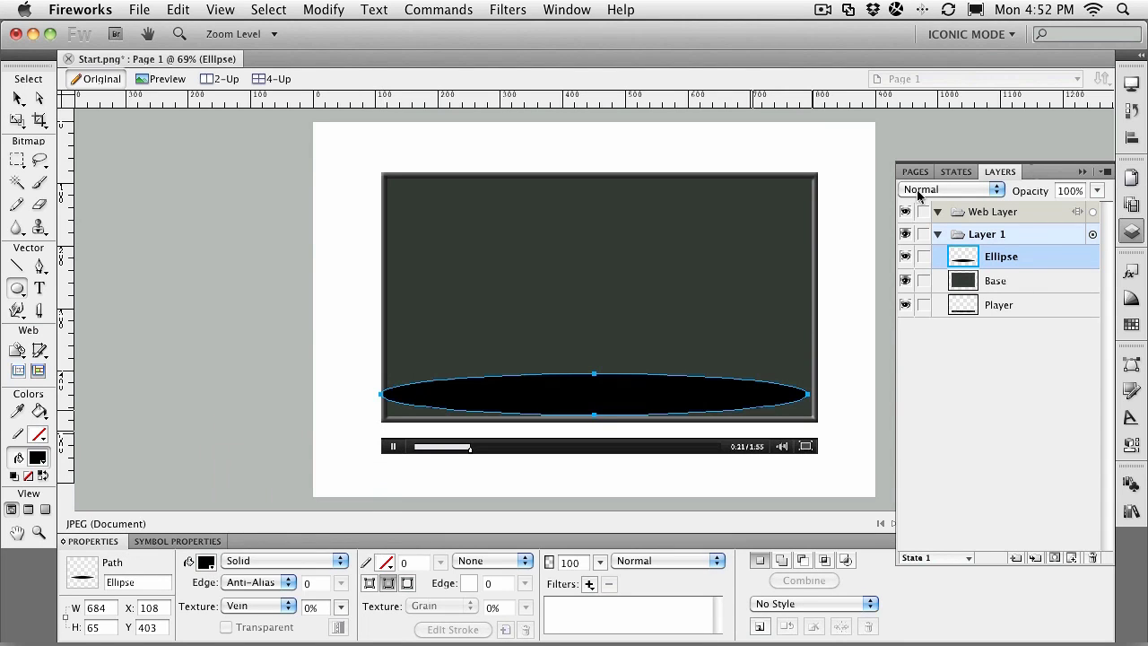
double_click(1004, 259)
type("Shadow")
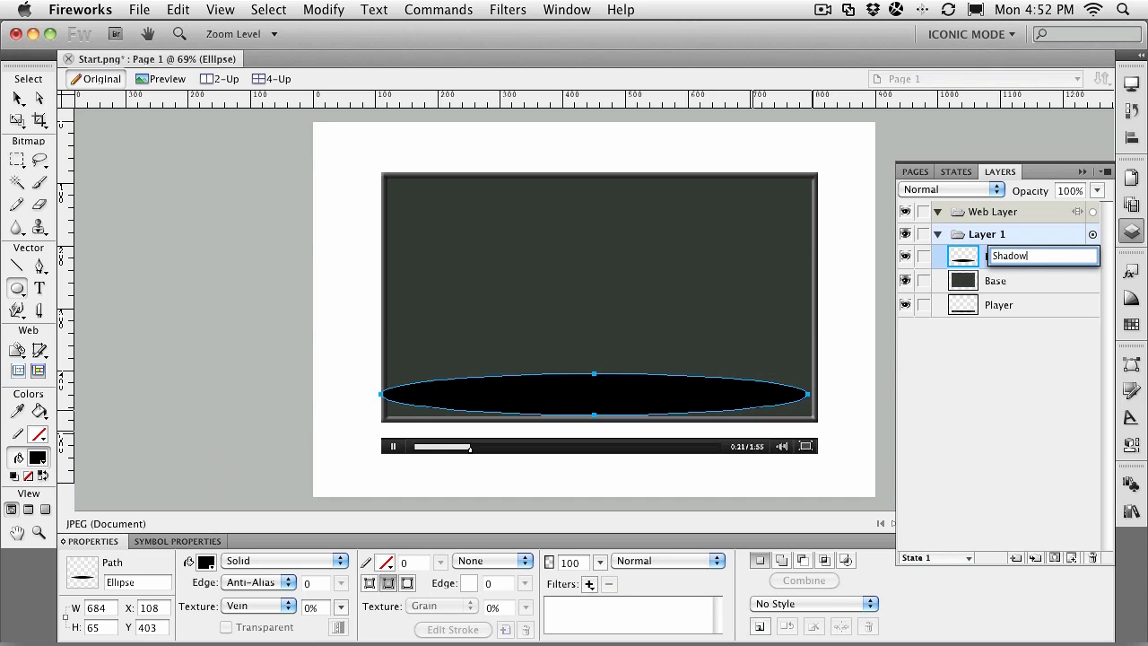
key("Return")
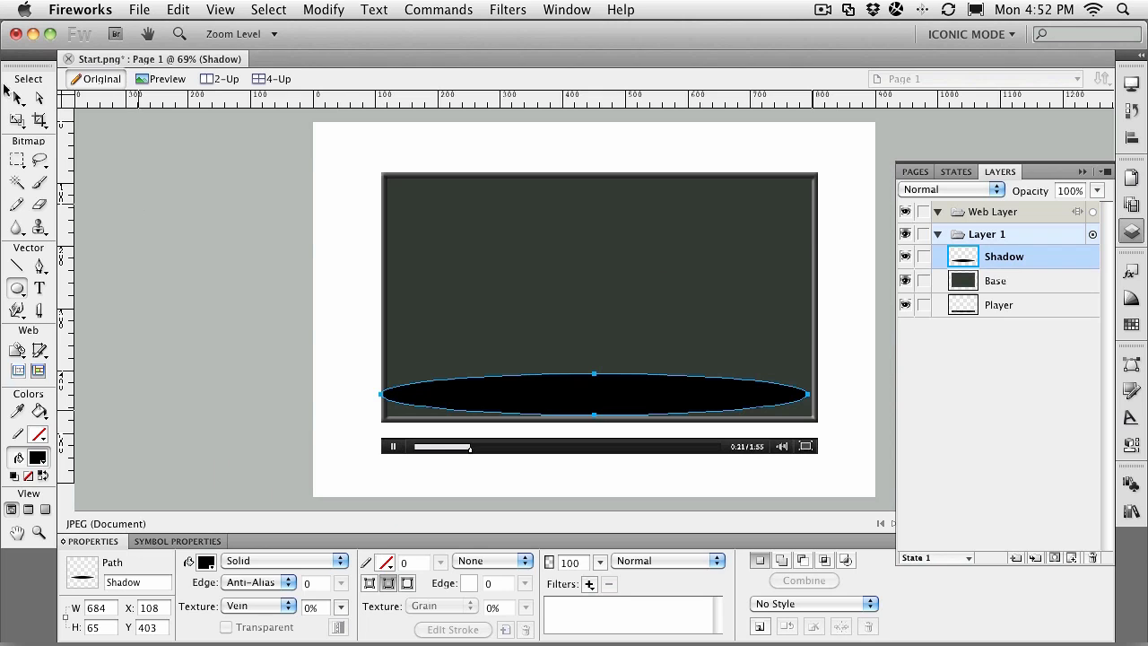
Apply a Gaussian Blur filter with radius 8 to the Shadow ellipse.
left_click(589, 584)
mouse_move(640, 533)
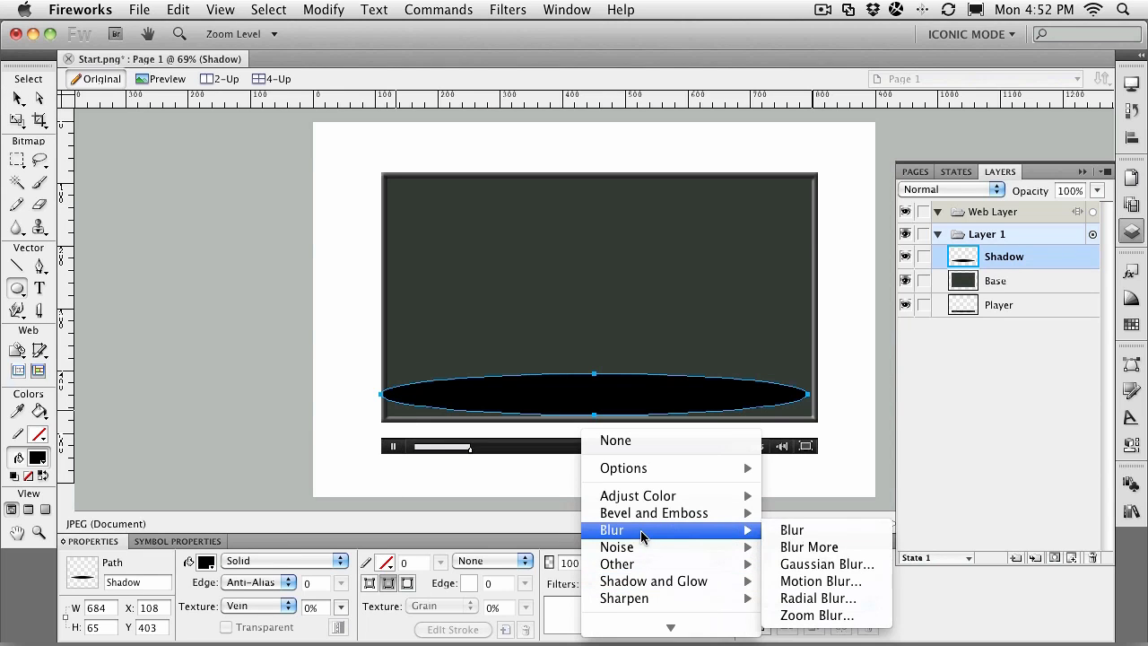
left_click(825, 564)
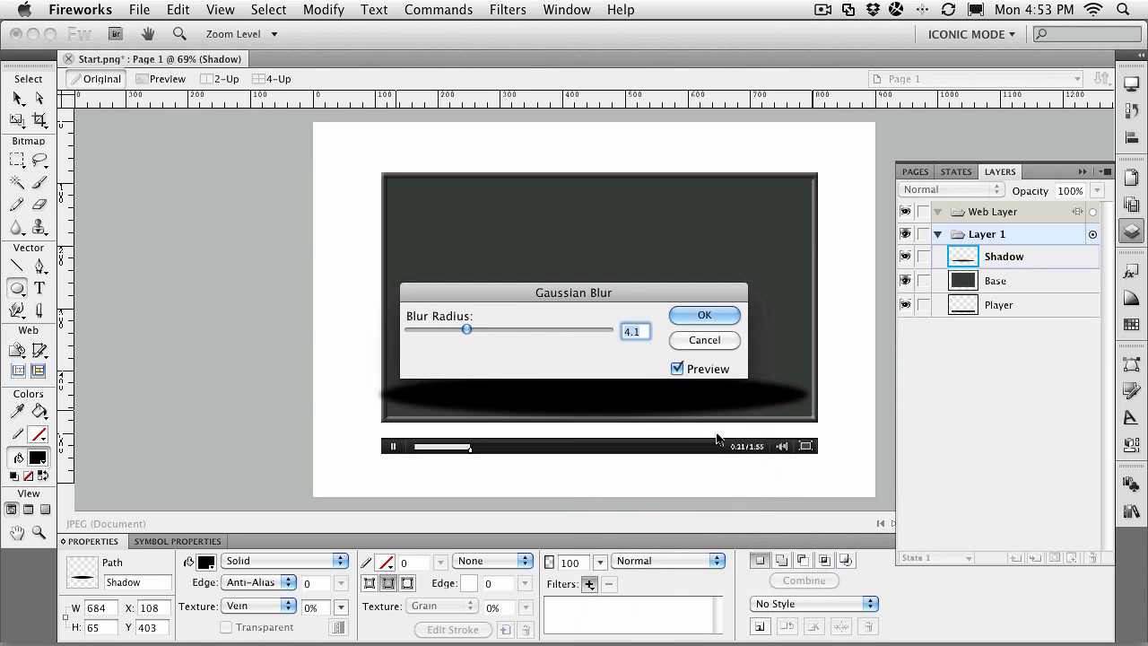
left_click_drag(546, 292, 323, 188)
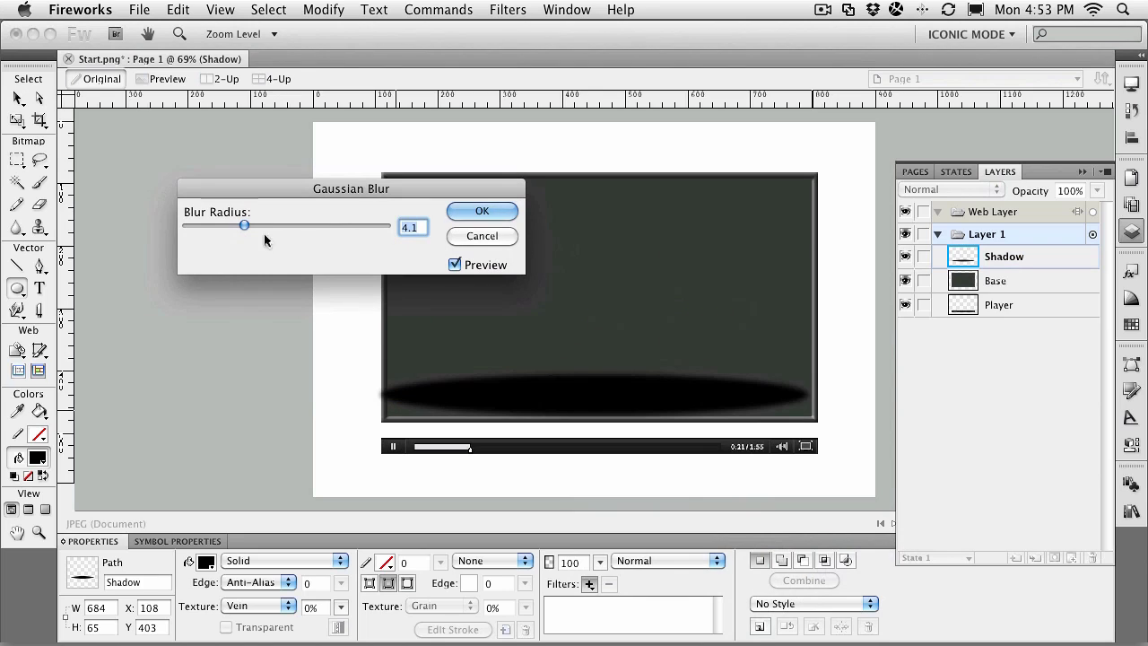
left_click_drag(243, 224, 270, 227)
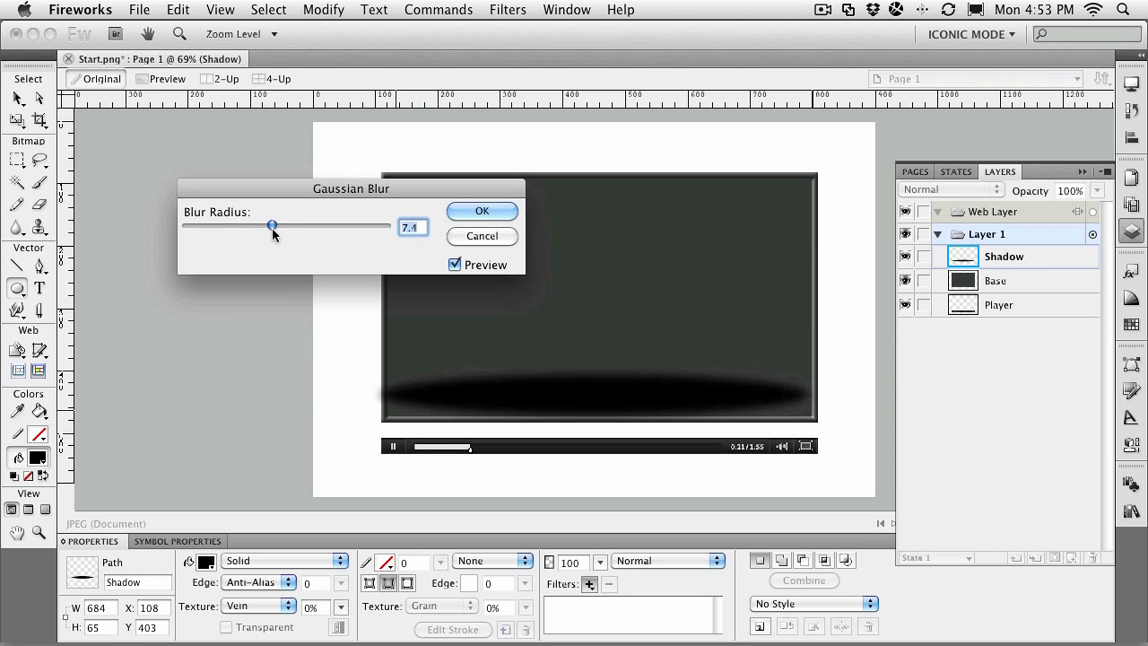
left_click_drag(272, 228, 276, 232)
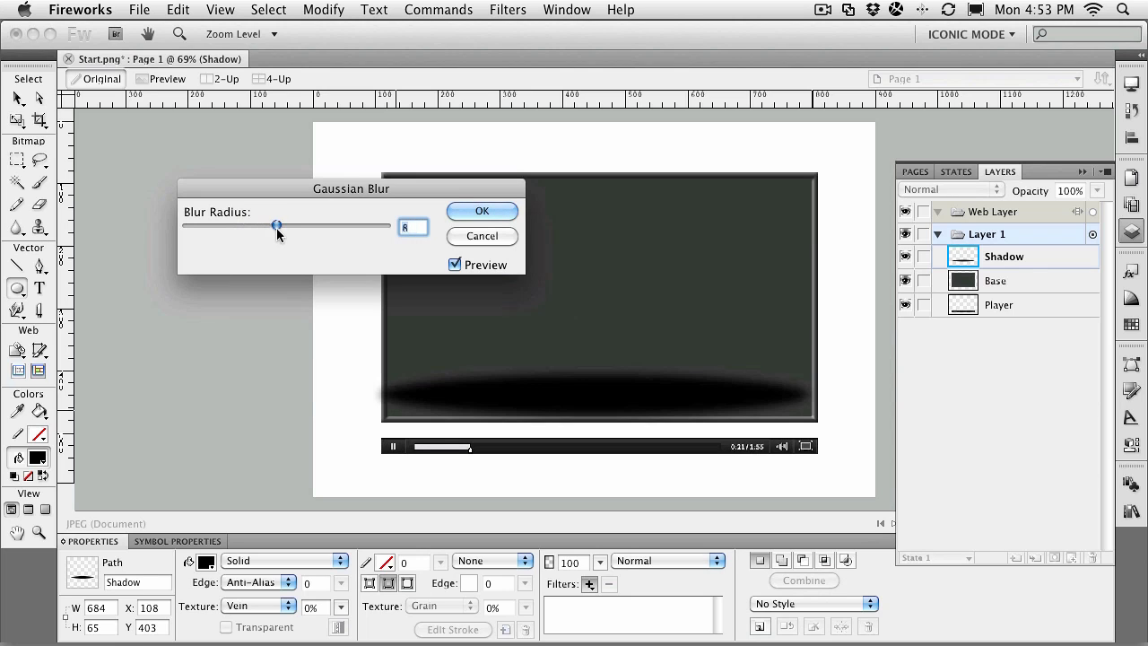
left_click(473, 212)
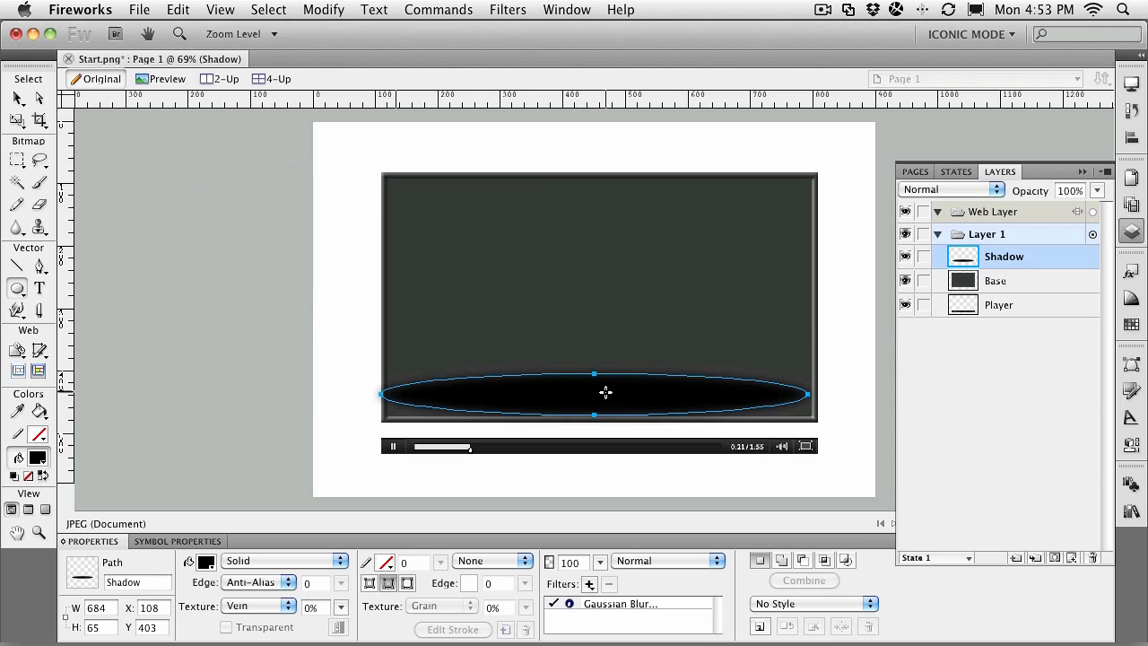
Move the shadow ellipse down and stack the Shadow layer beneath Base.
left_click(17, 98)
left_click_drag(652, 396, 641, 424)
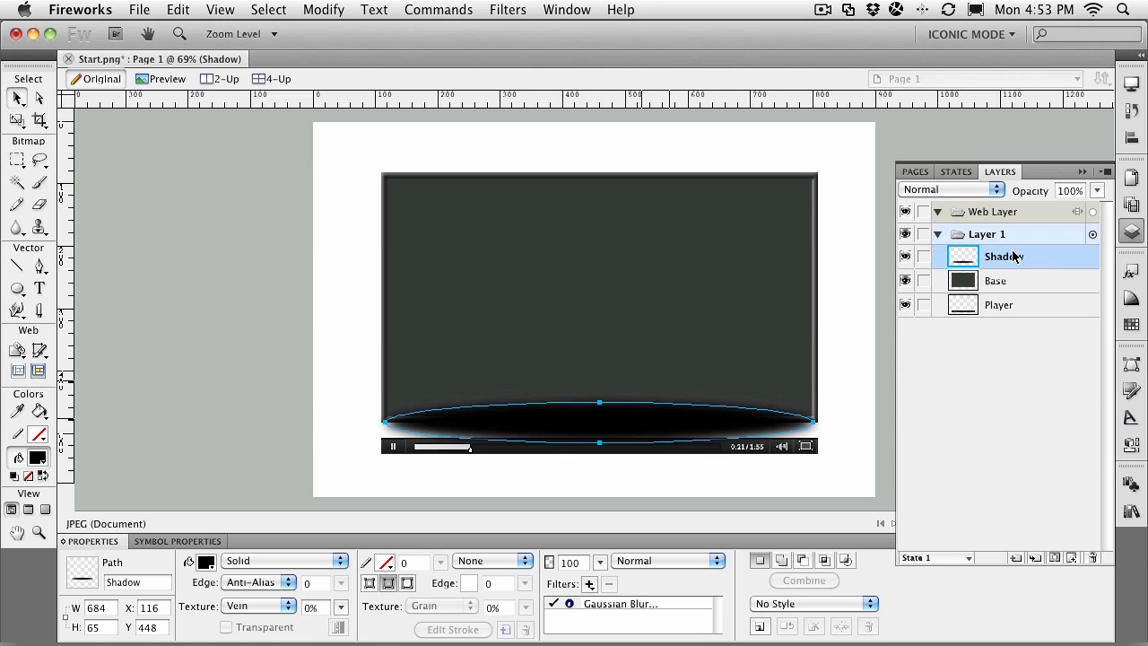
left_click_drag(1013, 256, 1009, 295)
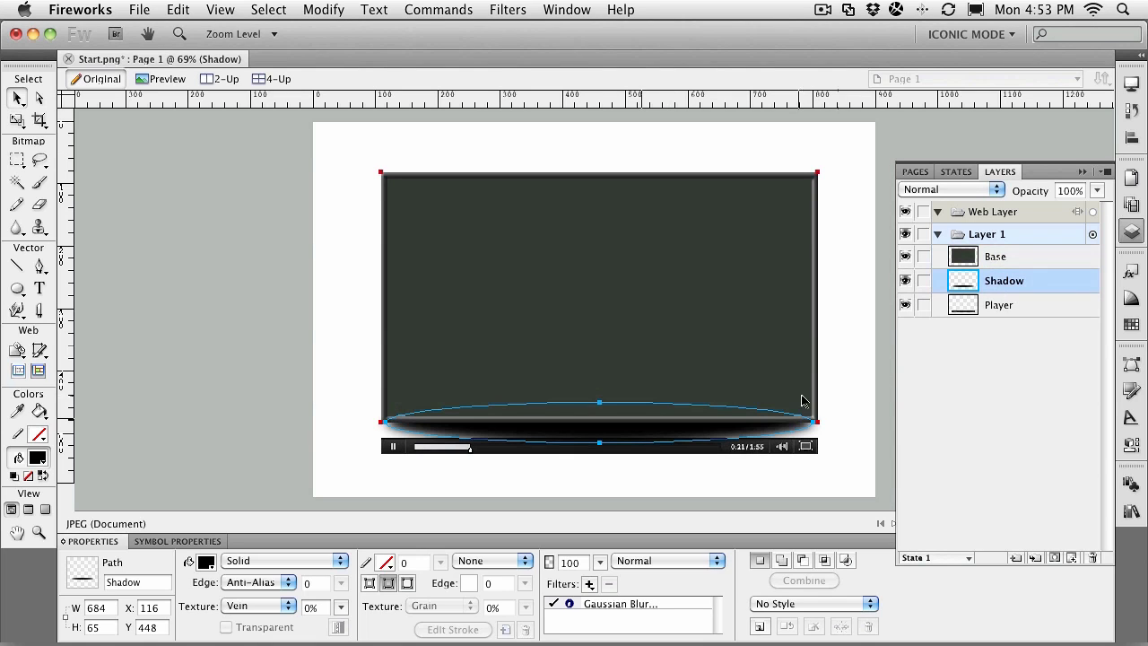
left_click(861, 380)
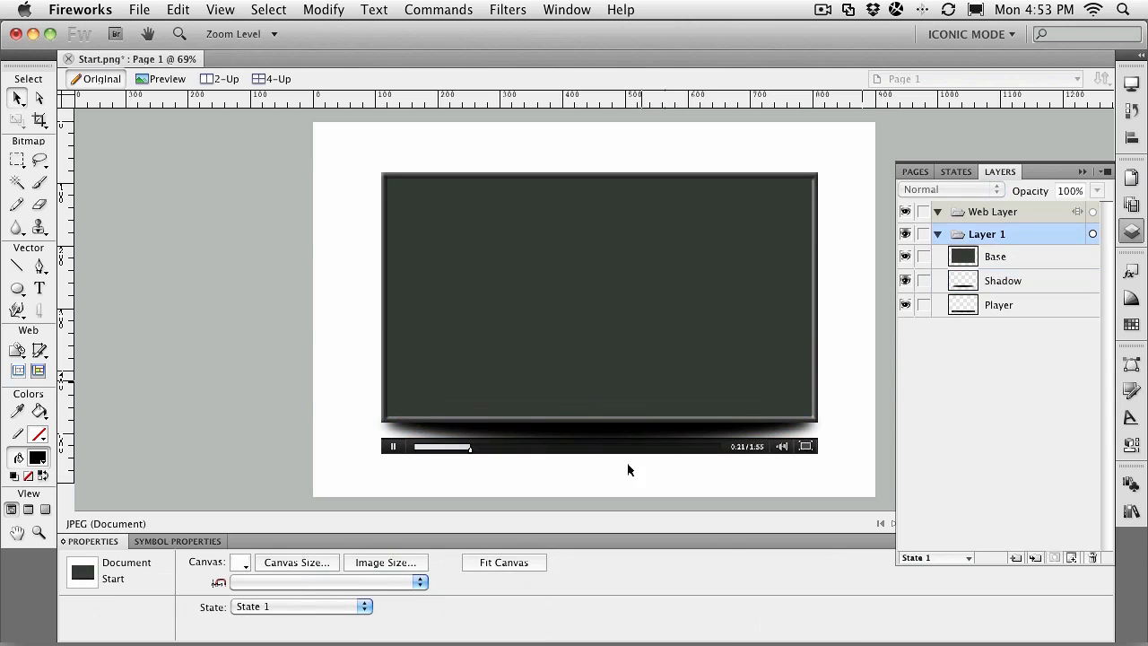
left_click(607, 451)
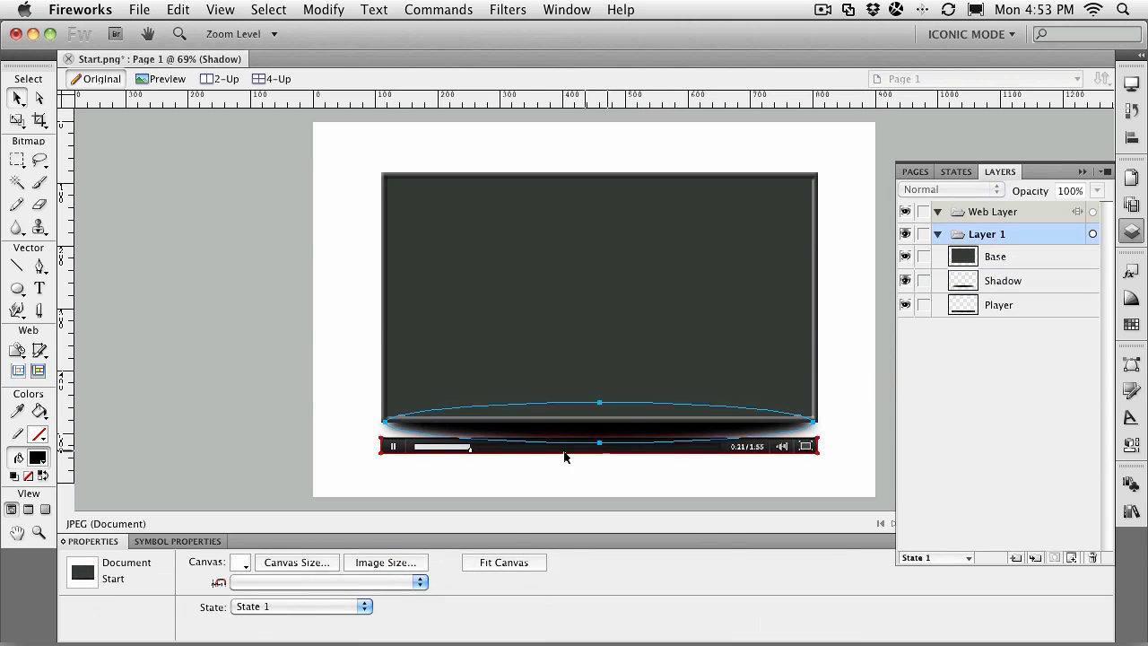
left_click(461, 471)
Move the player bar up against the screen and nudge the shadow slightly down.
left_click(393, 448)
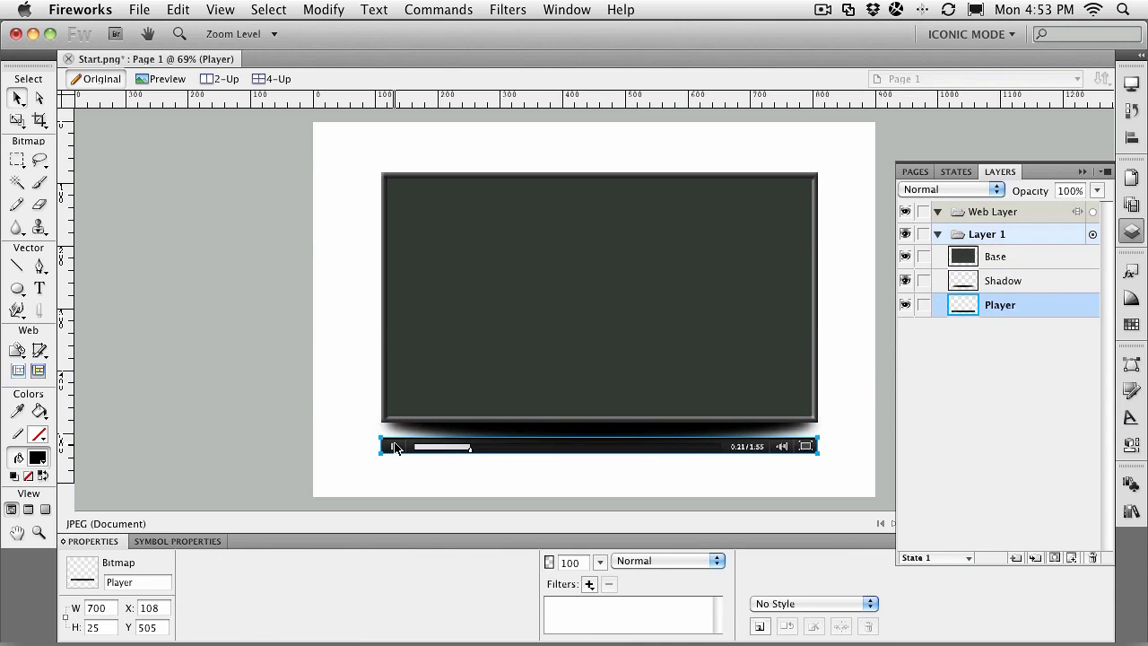
left_click_drag(394, 449, 395, 430)
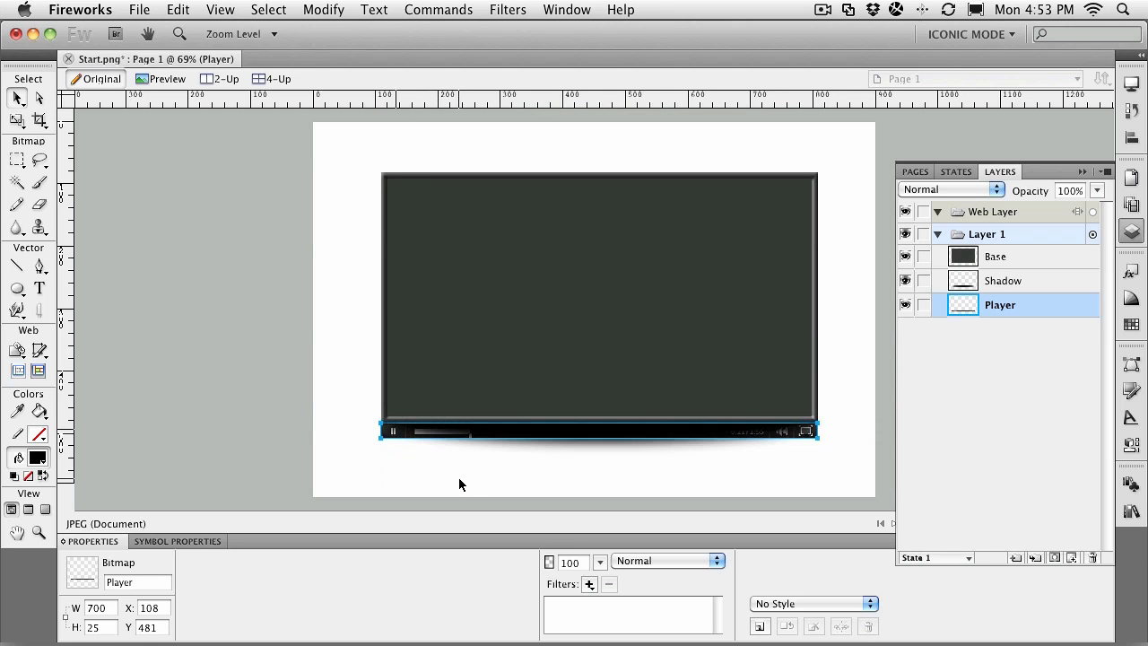
left_click(1001, 283)
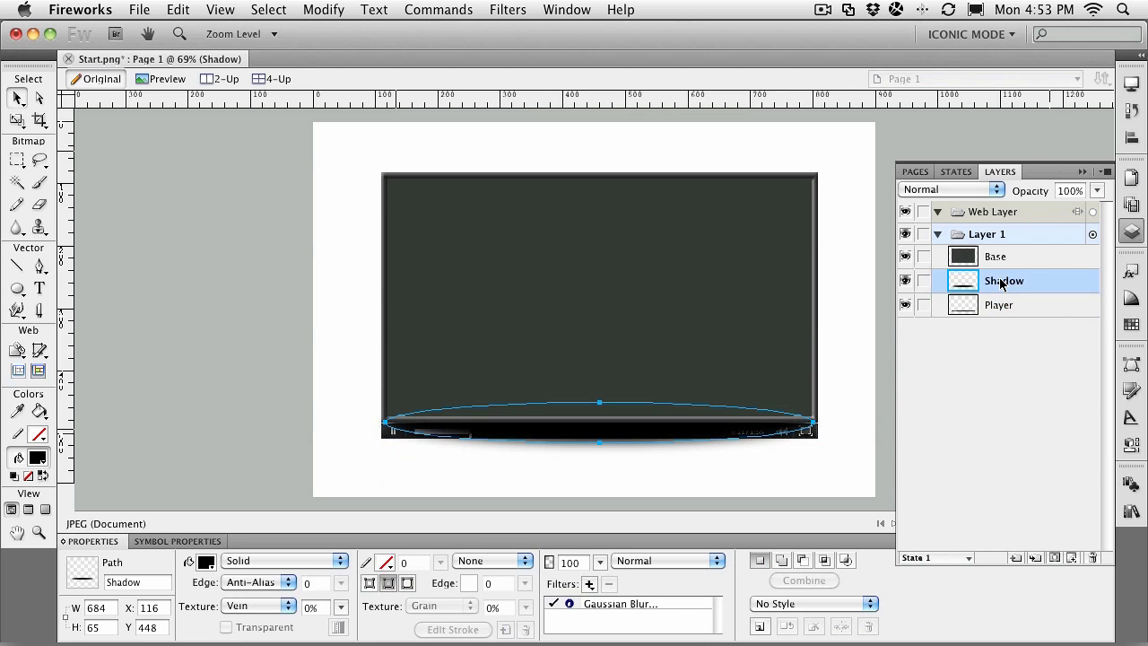
key("Down")
key("Down")
key("Down")
key("Down")
key("Down")
key("Down")
key("Down")
key("Down")
key("Down")
key("Down")
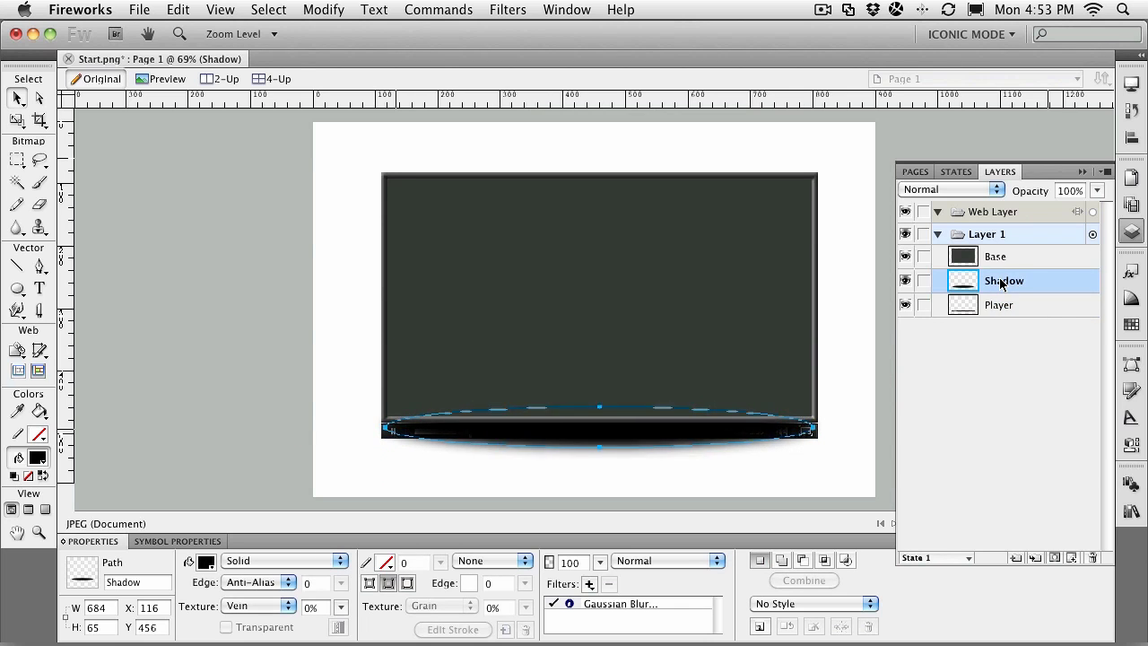
left_click(851, 396)
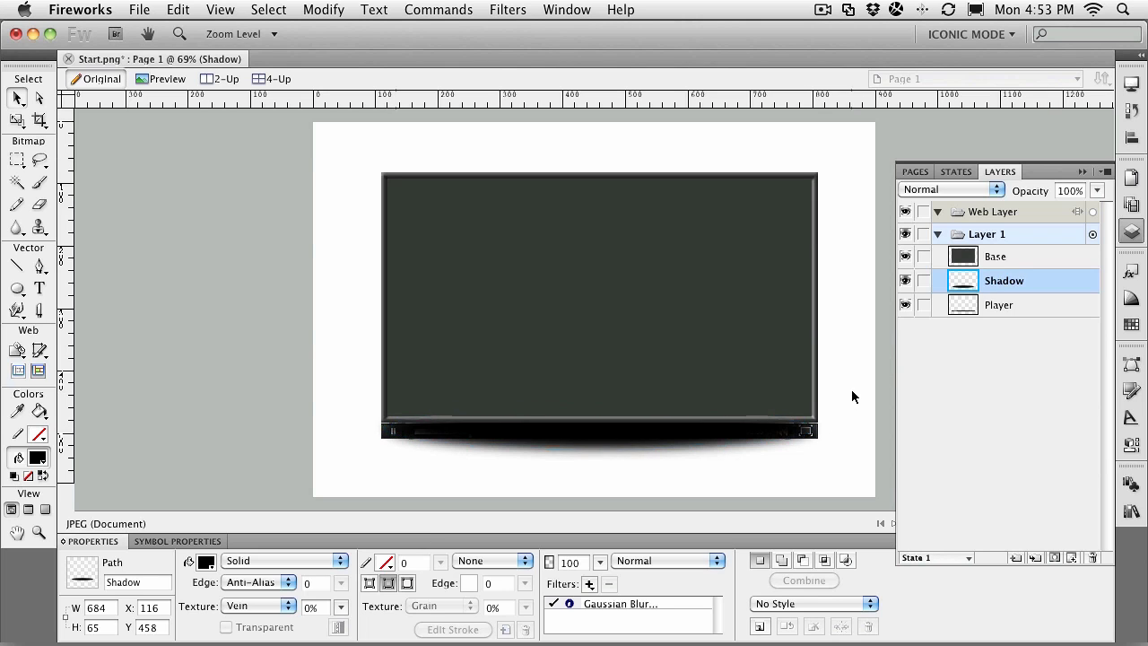
Stack the Player layer above Shadow and nudge the player bar up one pixel.
left_click_drag(983, 310, 982, 274)
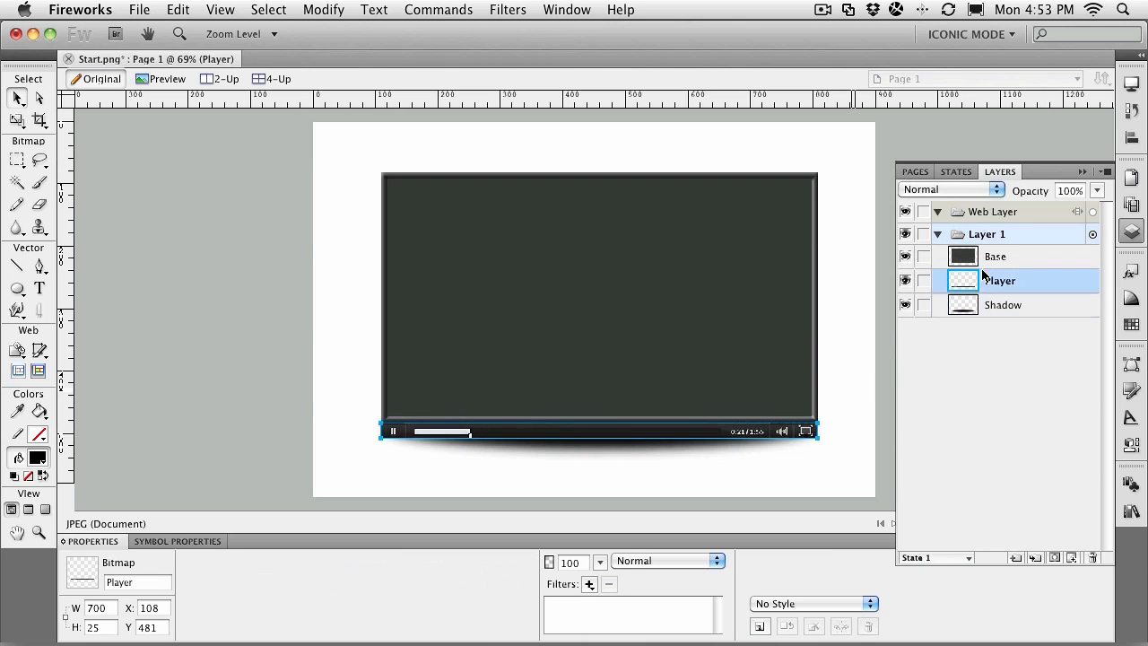
left_click(828, 447)
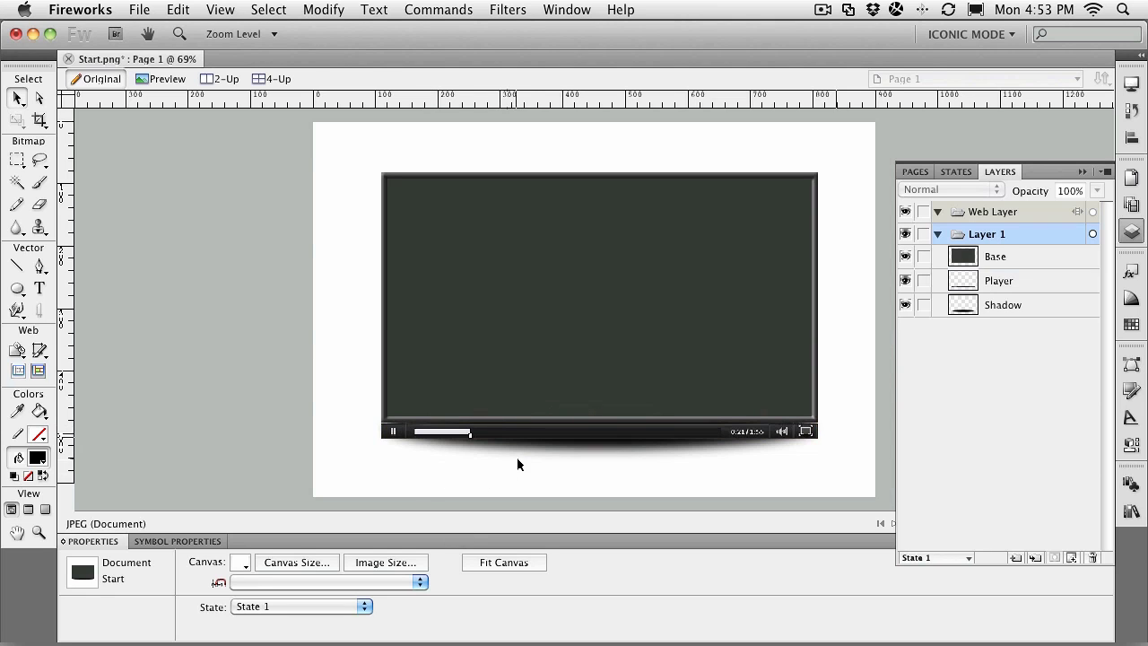
left_click(390, 438)
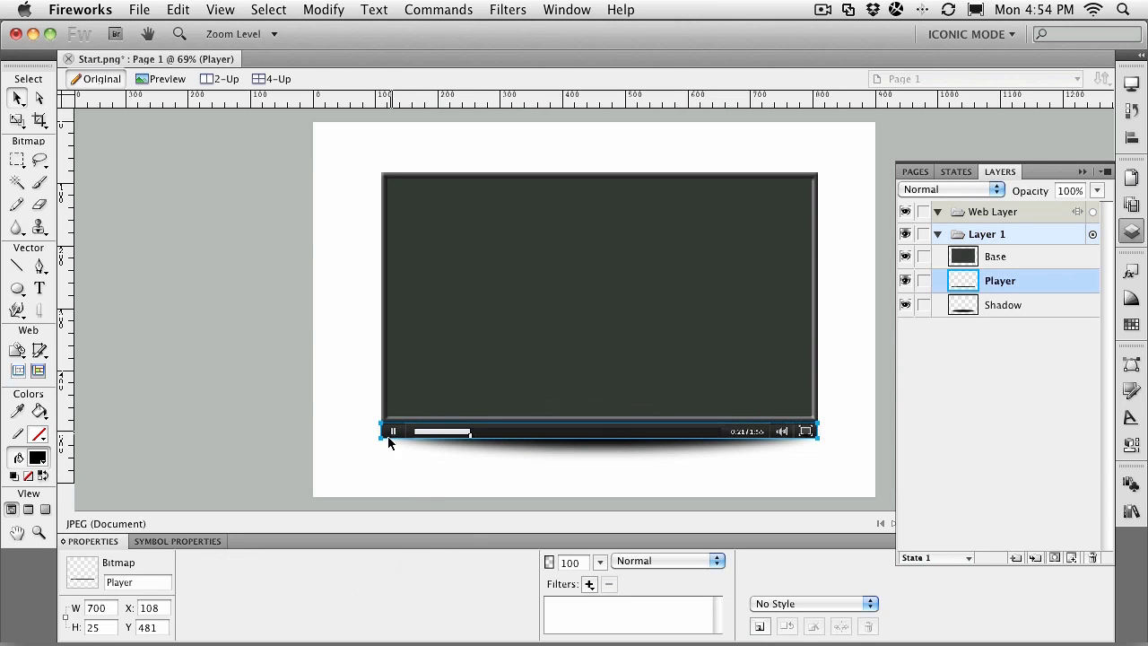
key("super+d")
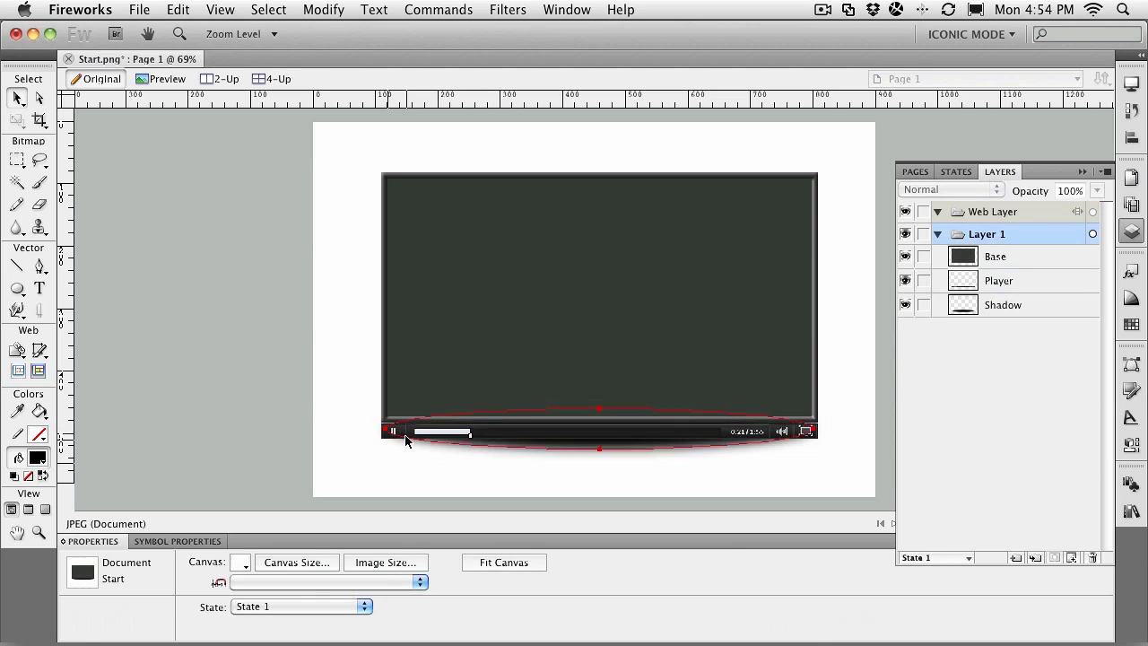
left_click(401, 436)
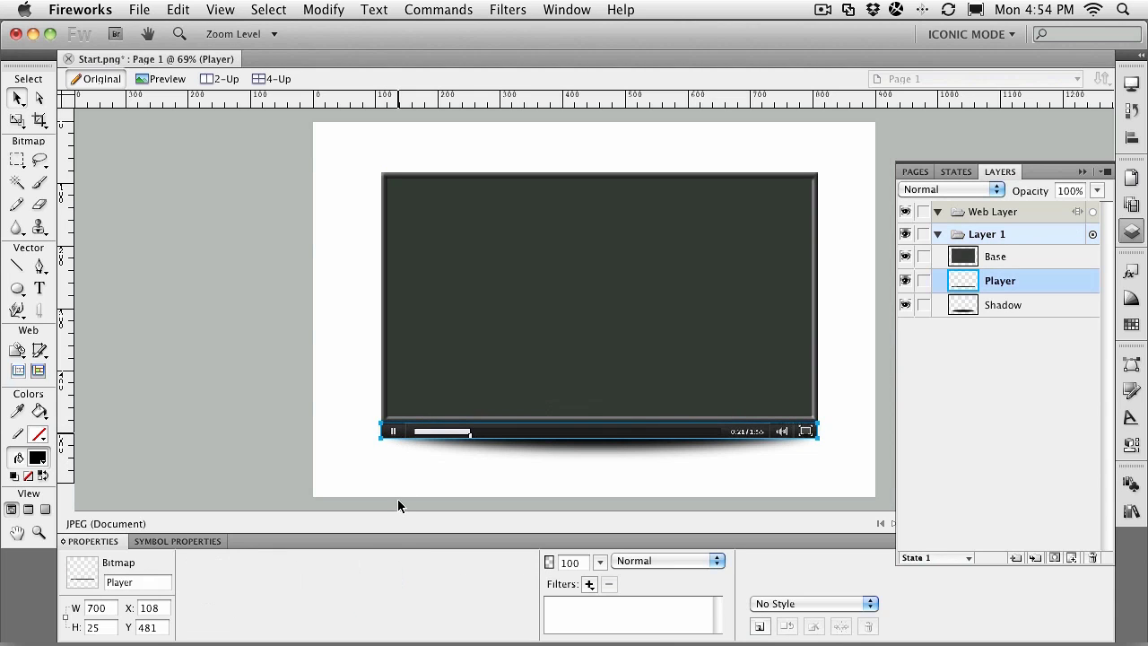
key("Up")
left_click(391, 488)
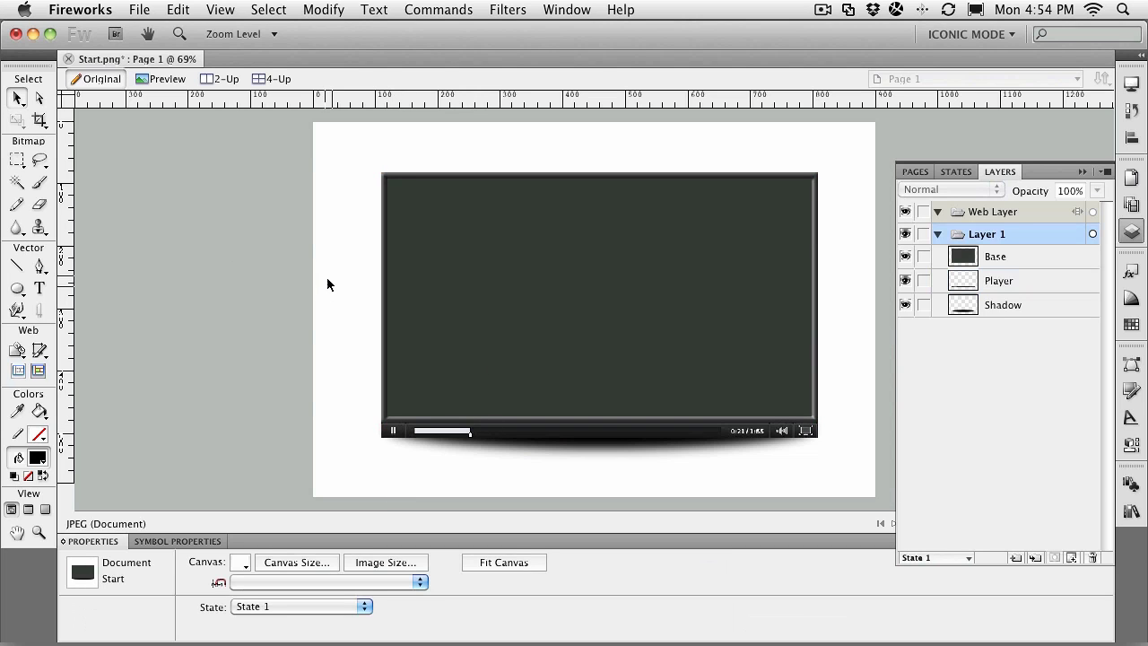
Import Pipe.jpg from Desktop > Fireworks_V2B > V2B_ FW_Ch03.
left_click(141, 9)
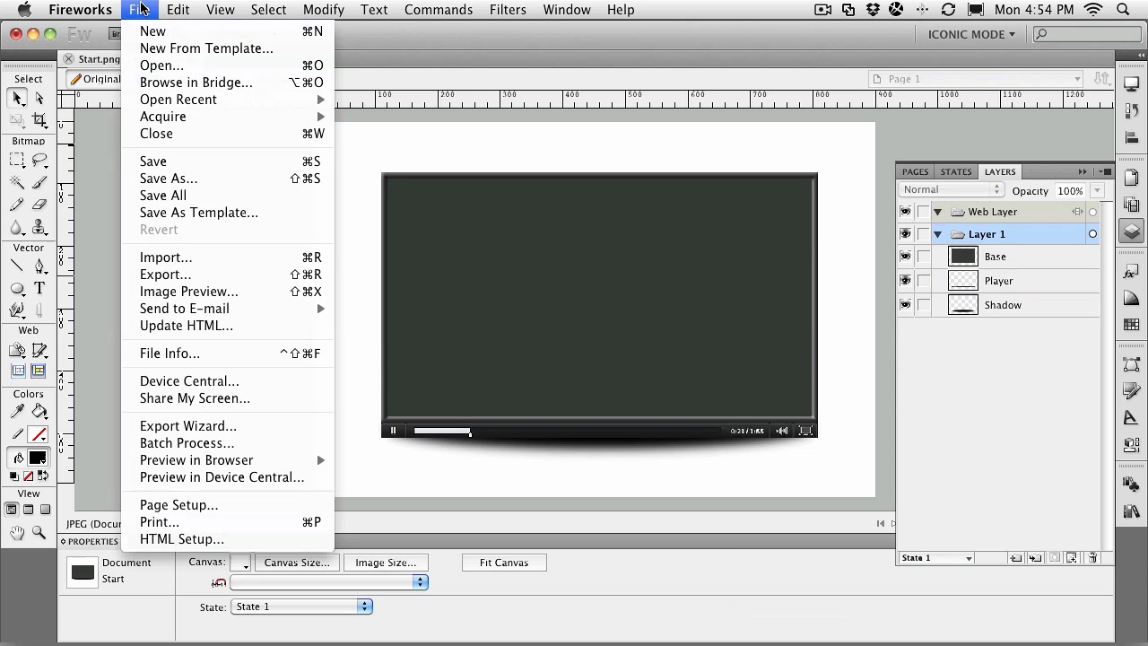
left_click(162, 257)
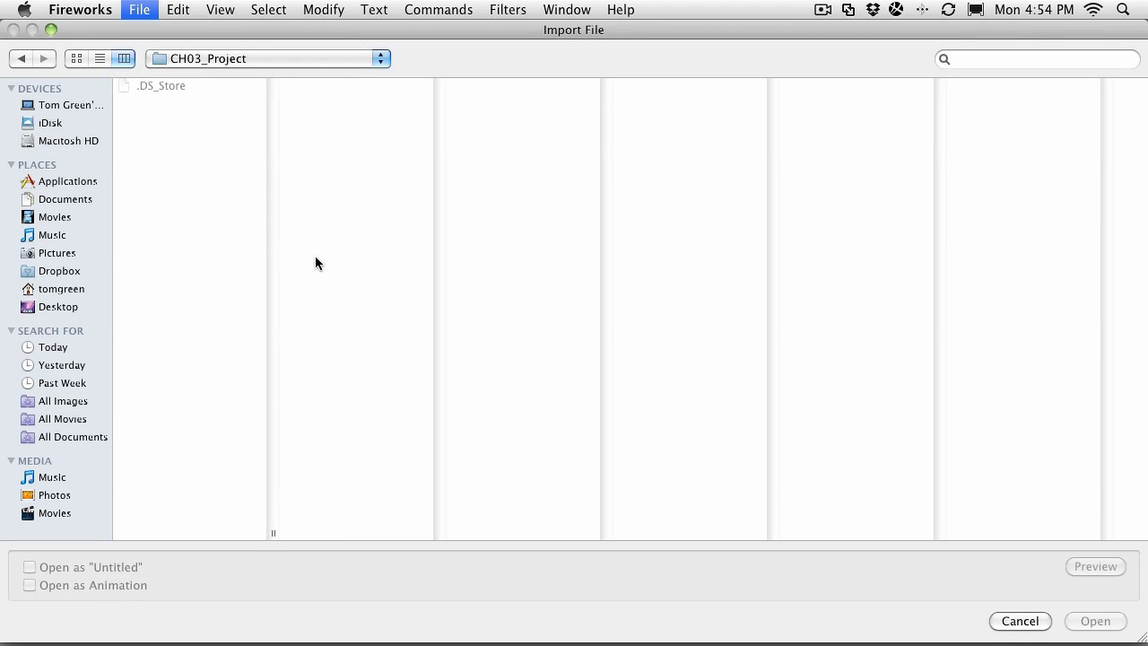
left_click(240, 56)
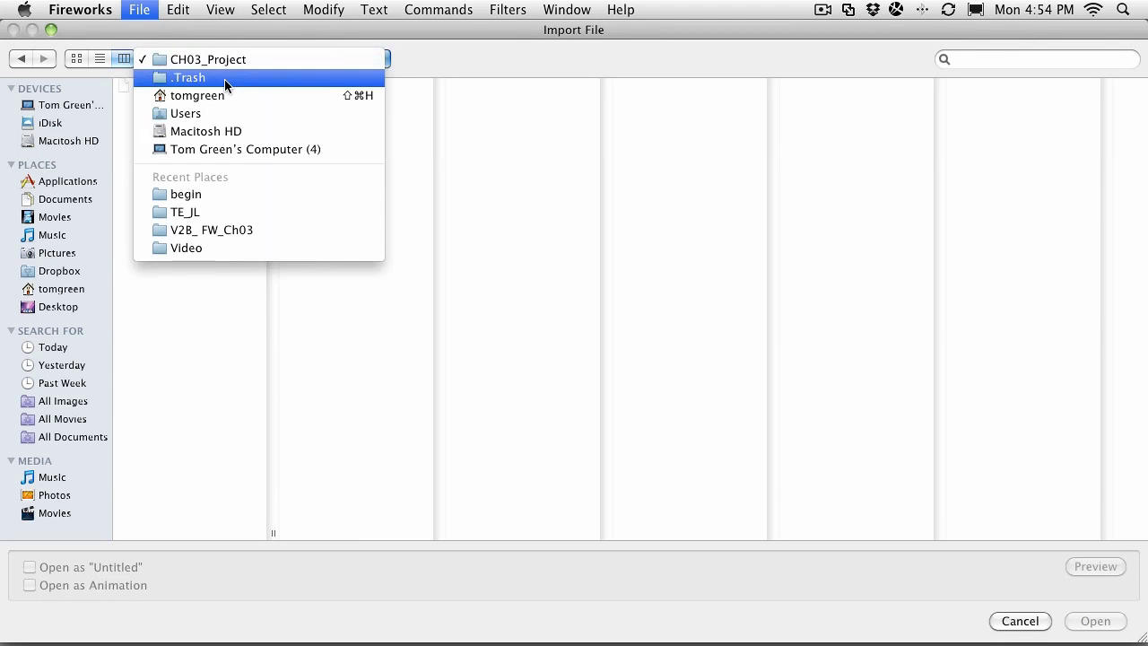
left_click(225, 79)
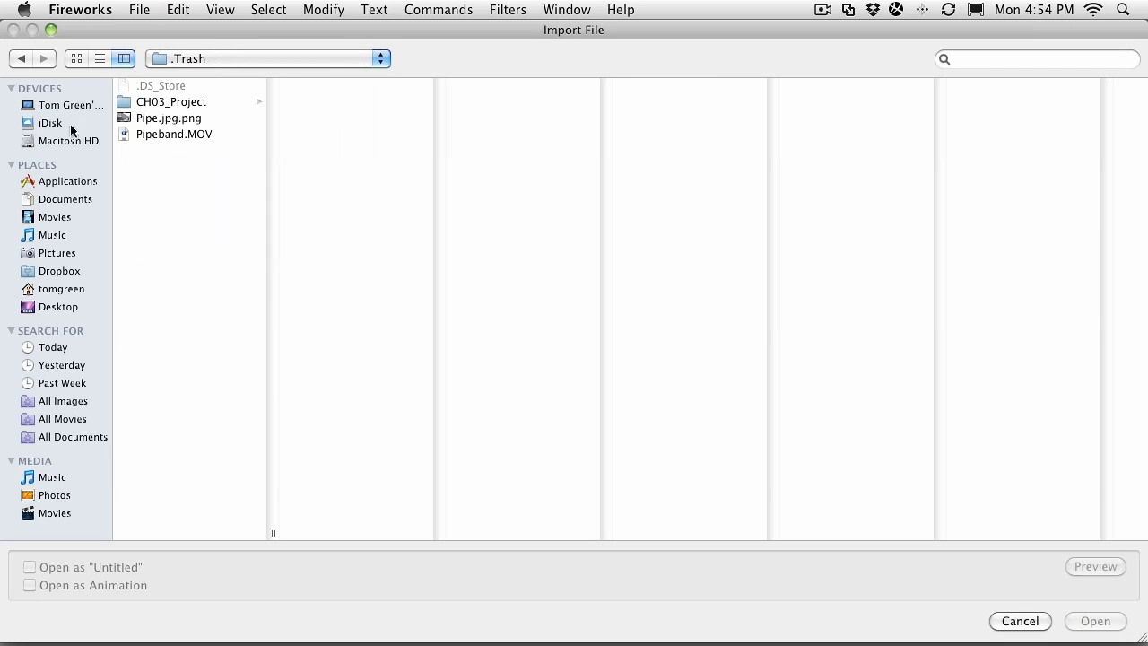
left_click(56, 306)
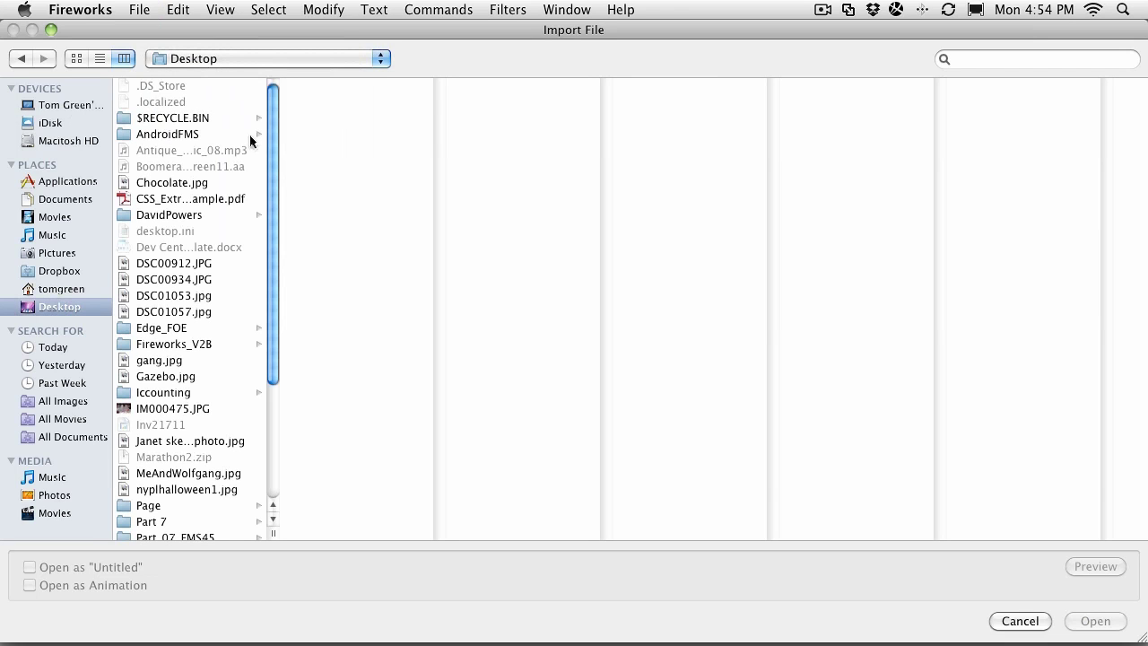
left_click(186, 344)
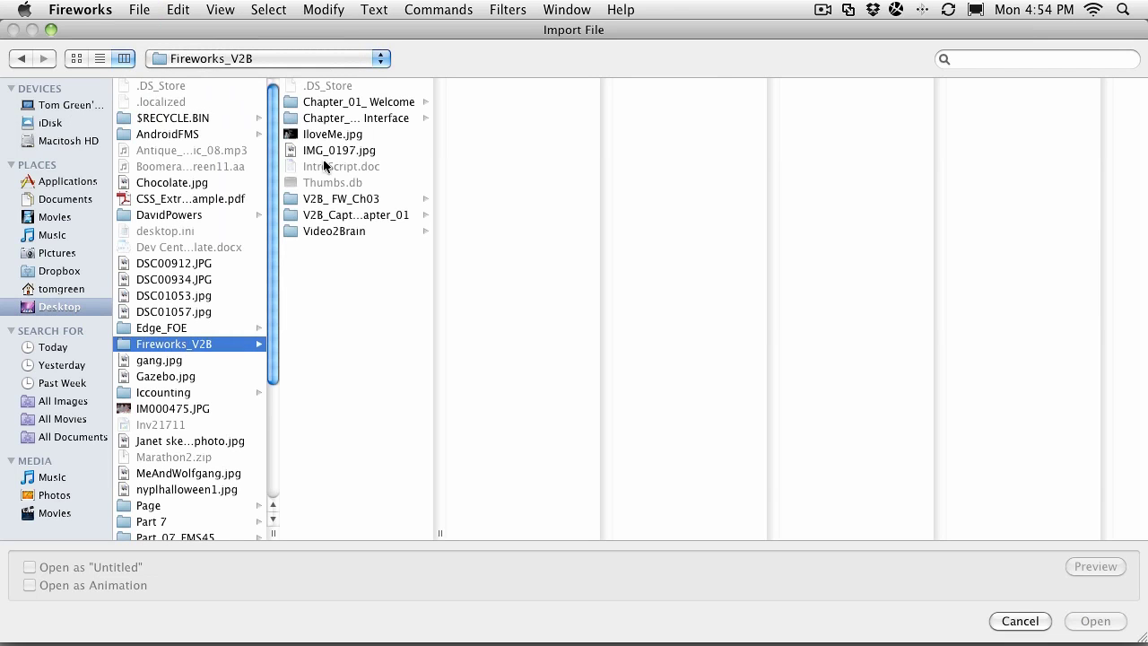
left_click(344, 201)
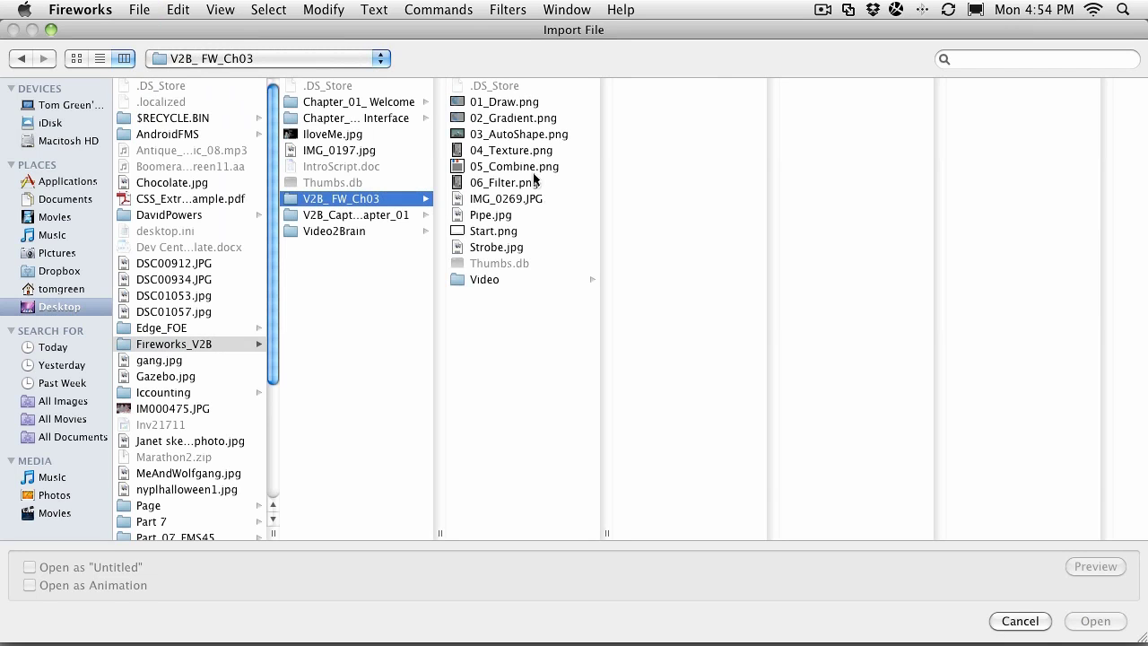
left_click(485, 216)
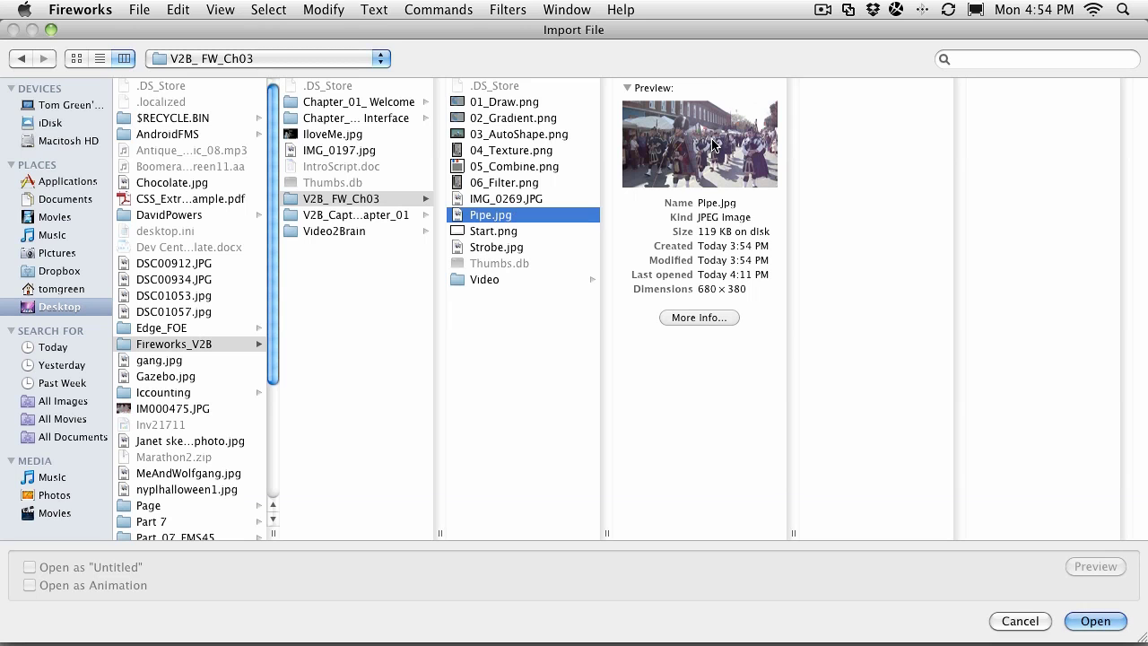
left_click(1094, 621)
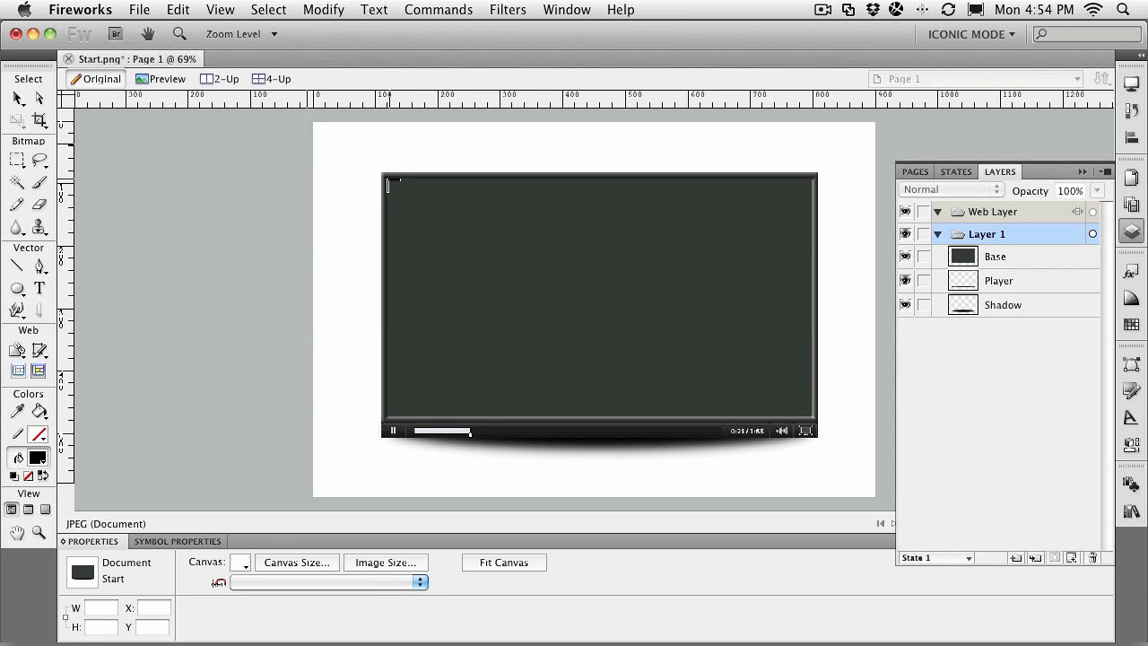
Place the Pipe.jpg photo at the top-left inside the dark frame, then deselect it.
left_click(387, 181)
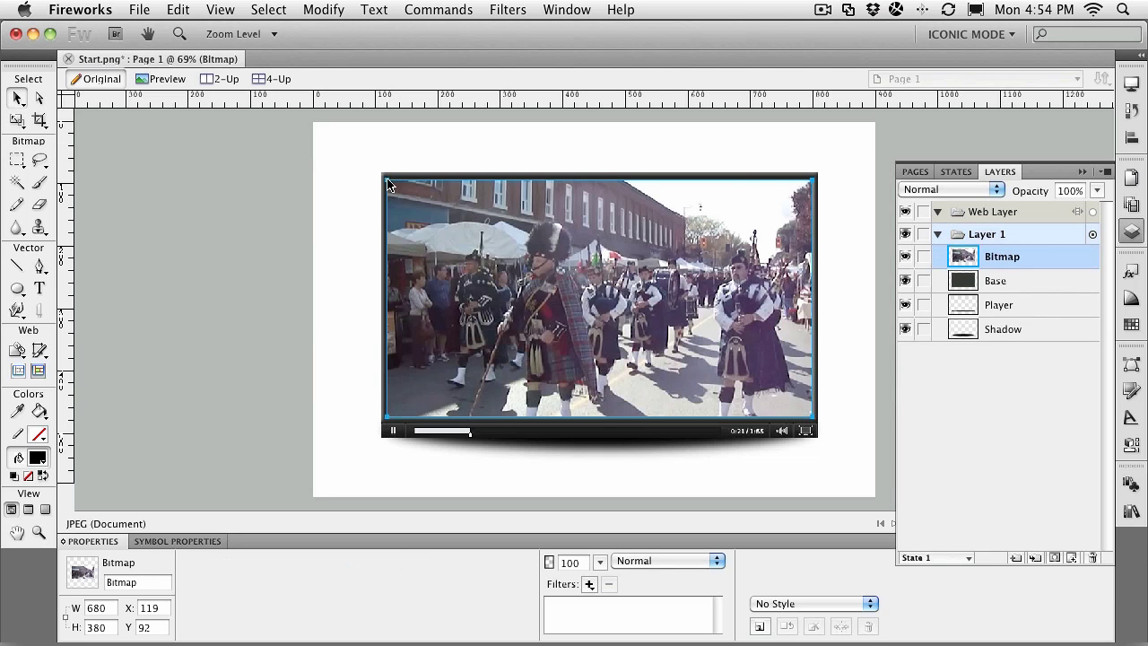
left_click(252, 246)
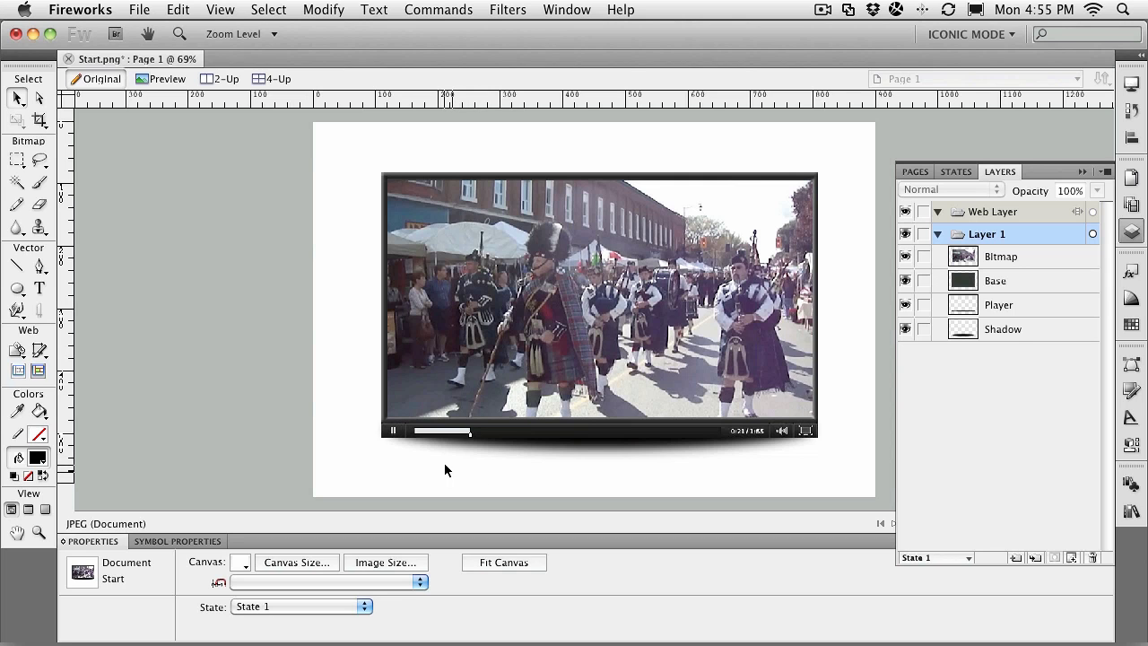
Fit the Start.png canvas tightly around the player artwork and change its canvas colour to Transparent.
left_click(494, 559)
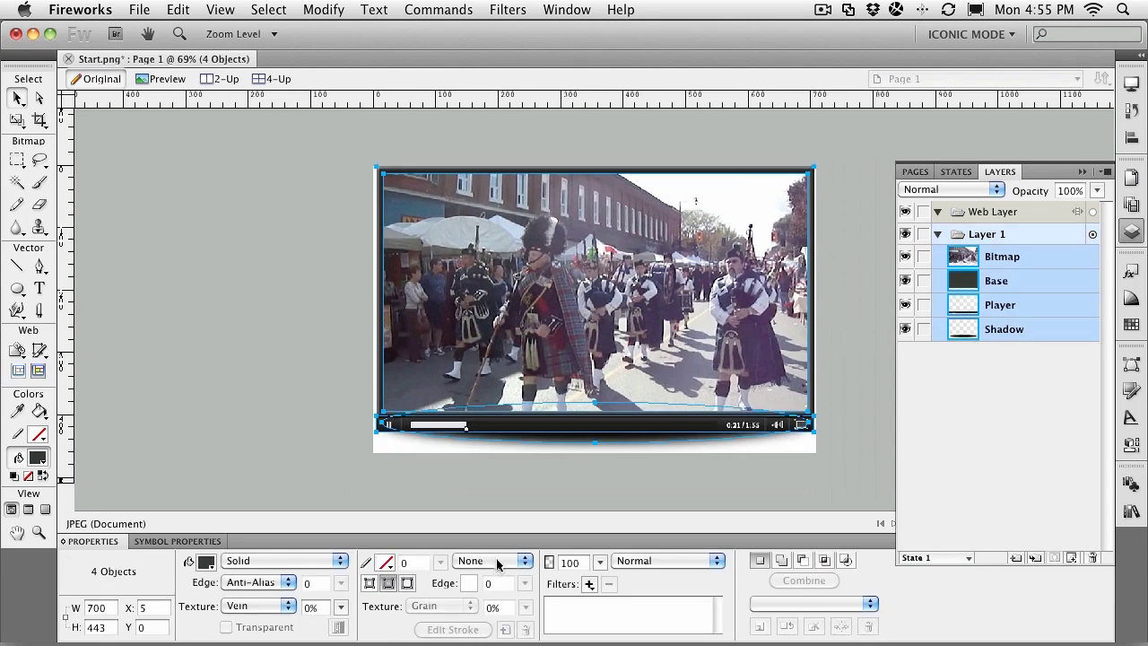
left_click(484, 478)
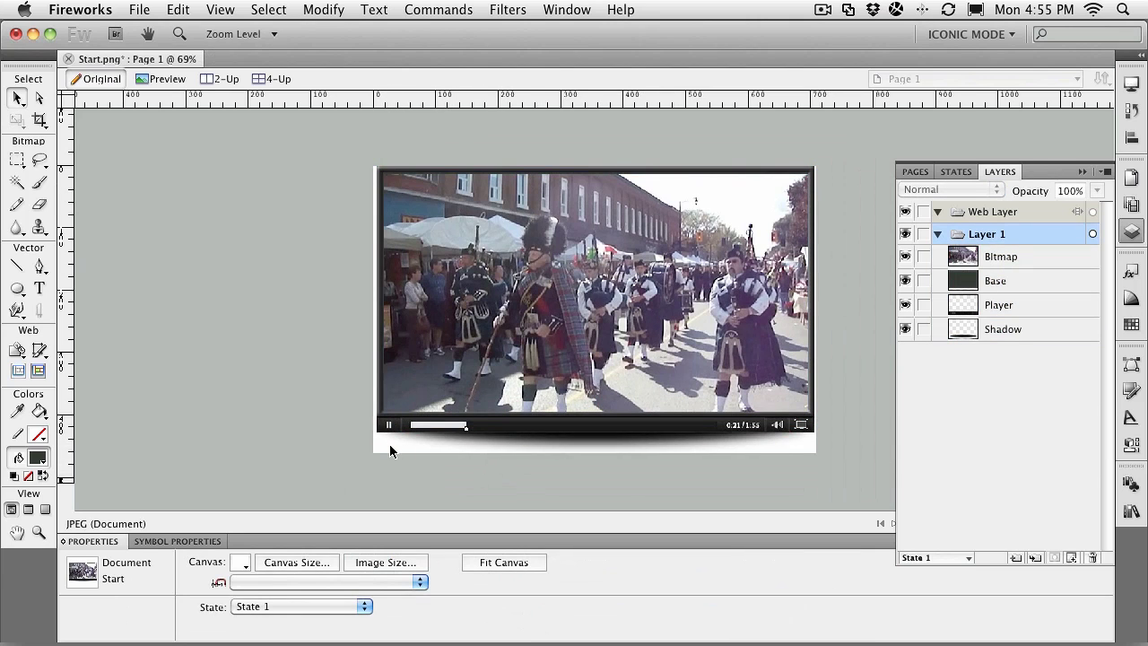
left_click(324, 9)
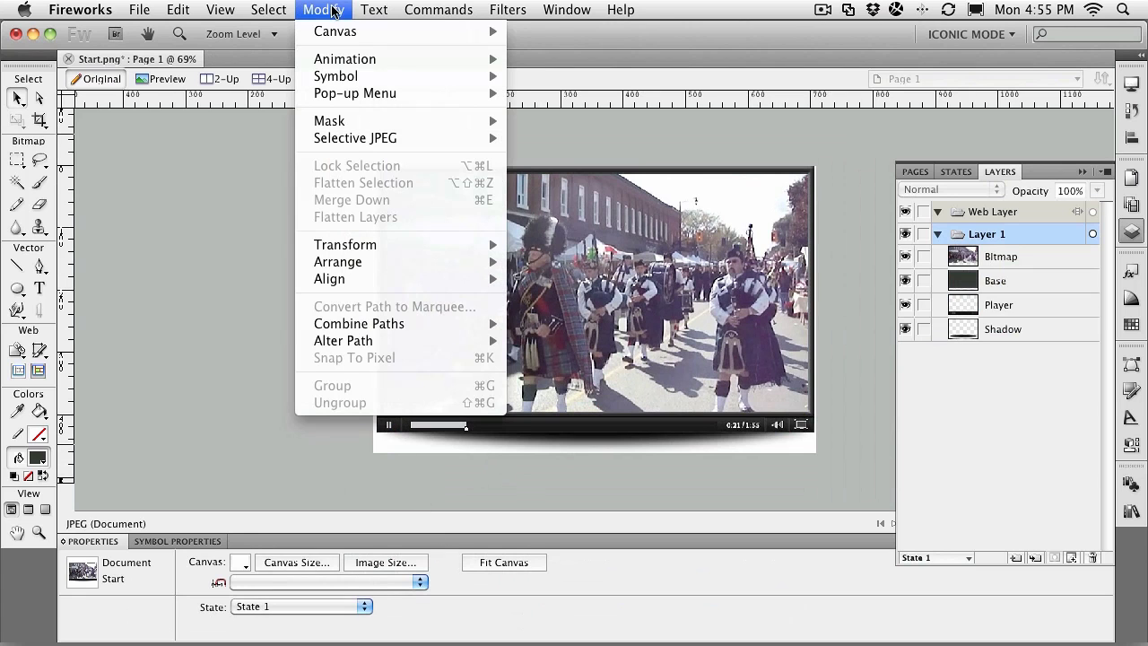
mouse_move(341, 32)
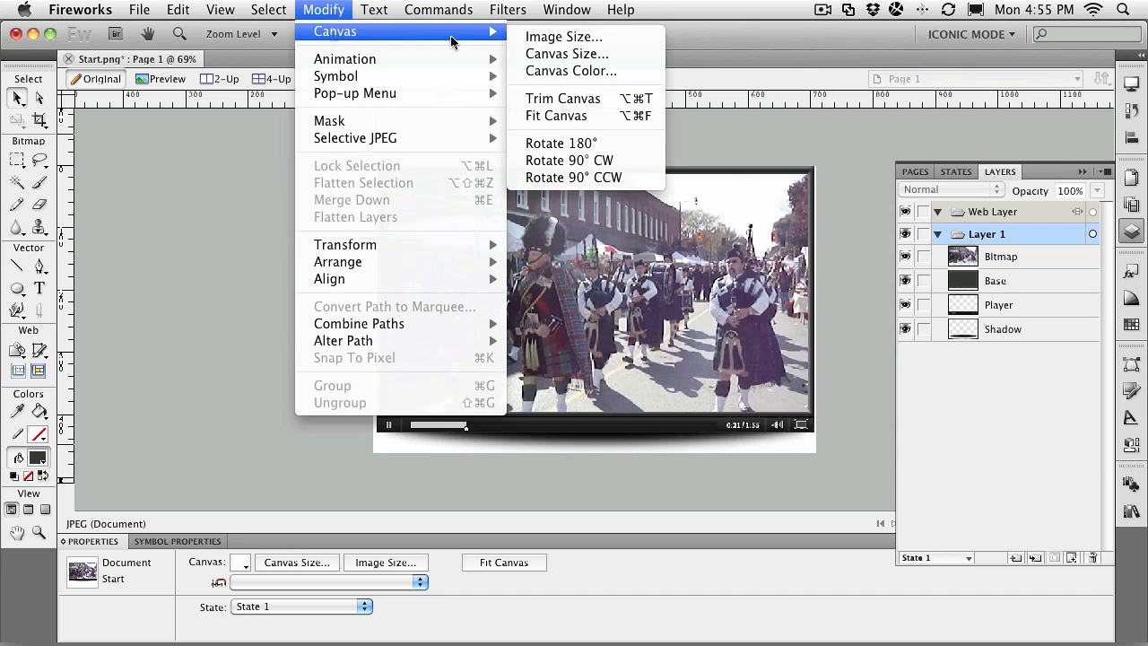
left_click(563, 73)
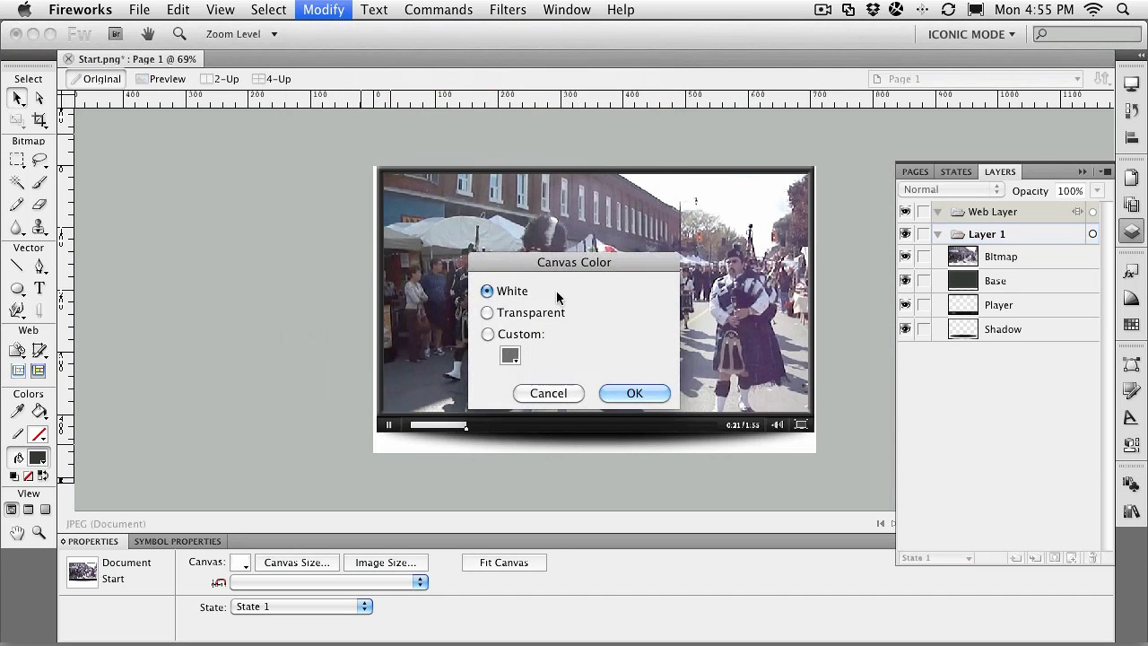
left_click(486, 312)
left_click(653, 400)
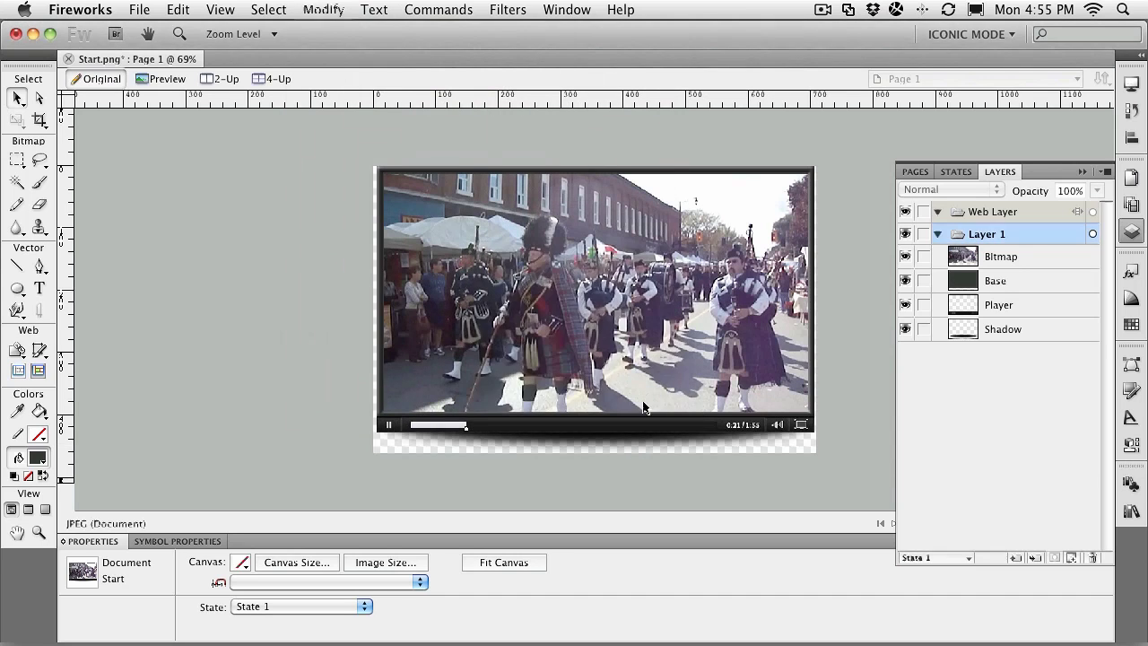